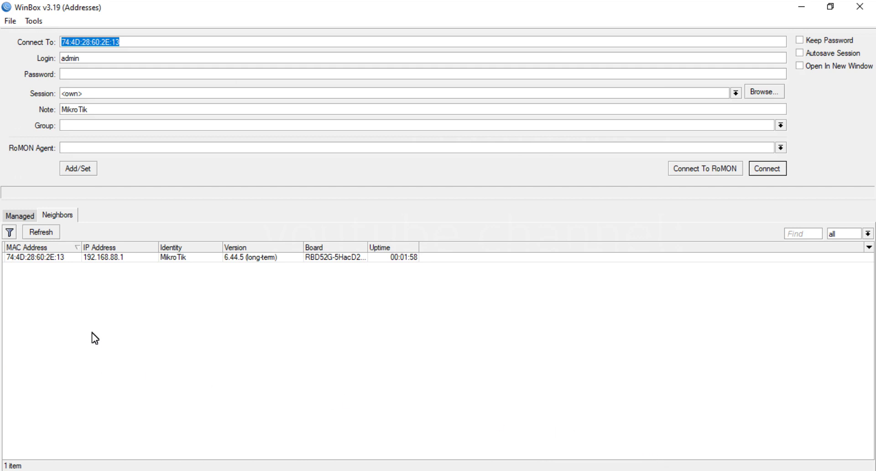
Step: Connect to the MikroTik neighbor by its MAC address 74:4D:28:60:2E:13 as admin with a blank password, and maximize the session window
click(116, 258)
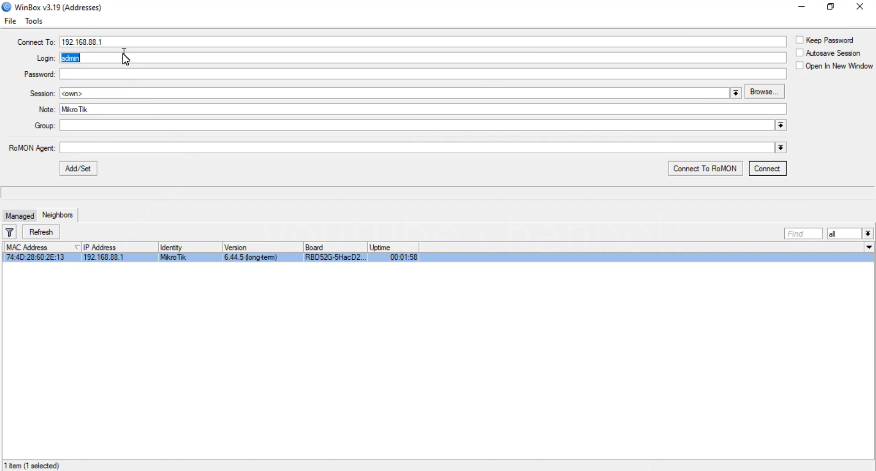
click(40, 258)
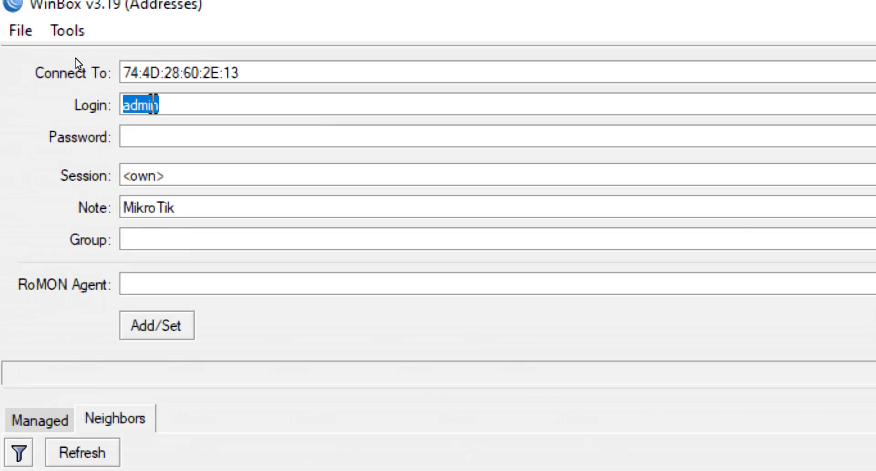
click(233, 104)
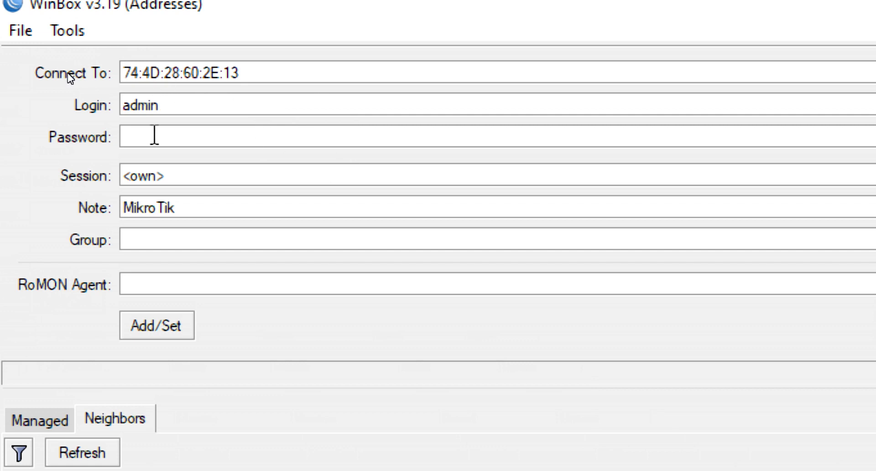
click(152, 135)
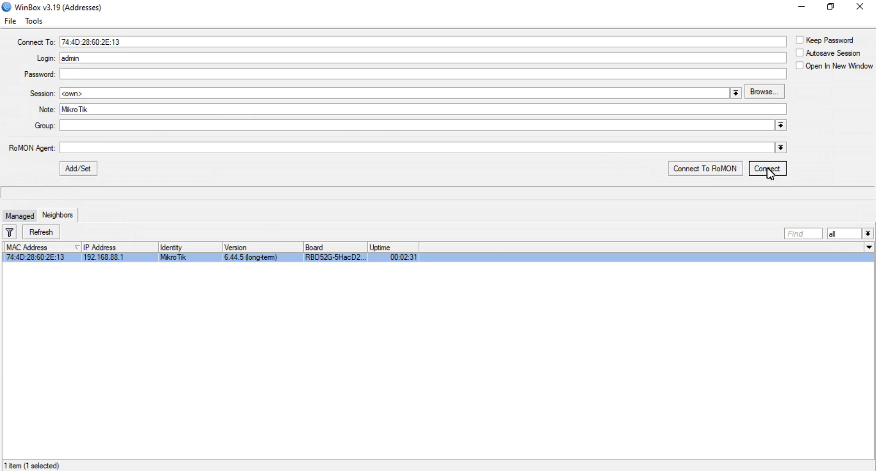
click(768, 169)
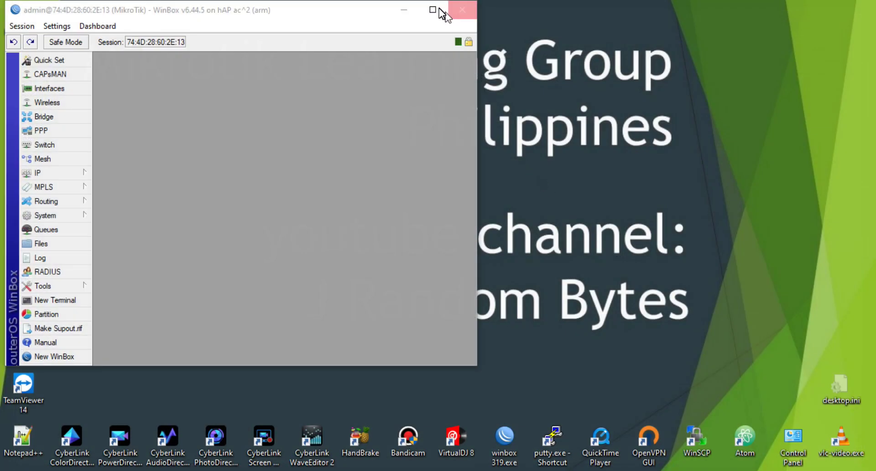
click(432, 10)
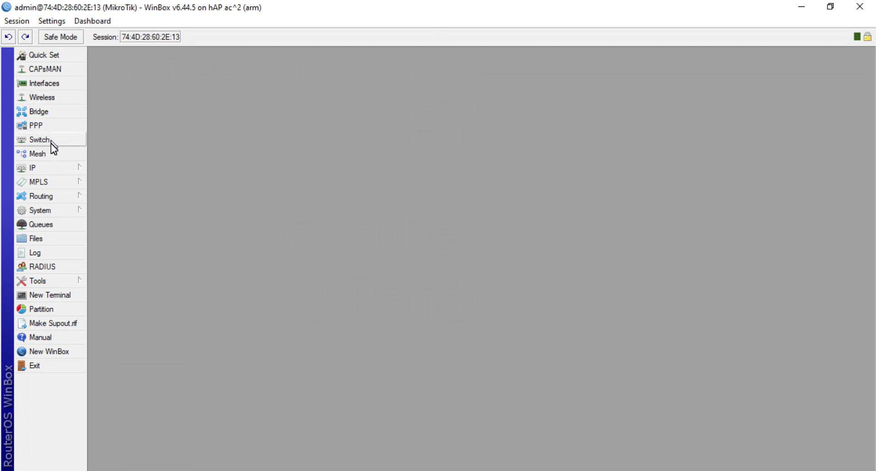
Step: Switch to the PowerPoint outline and show slide 2, Reset – No Default Configuration
click(47, 167)
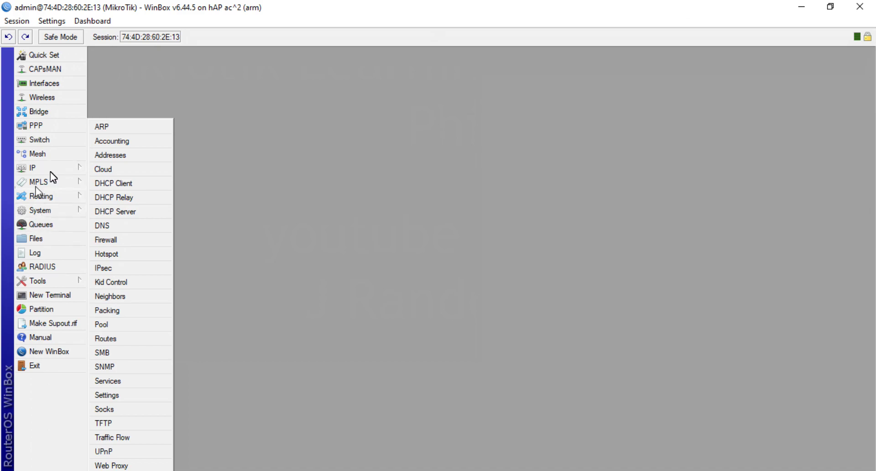
click(240, 201)
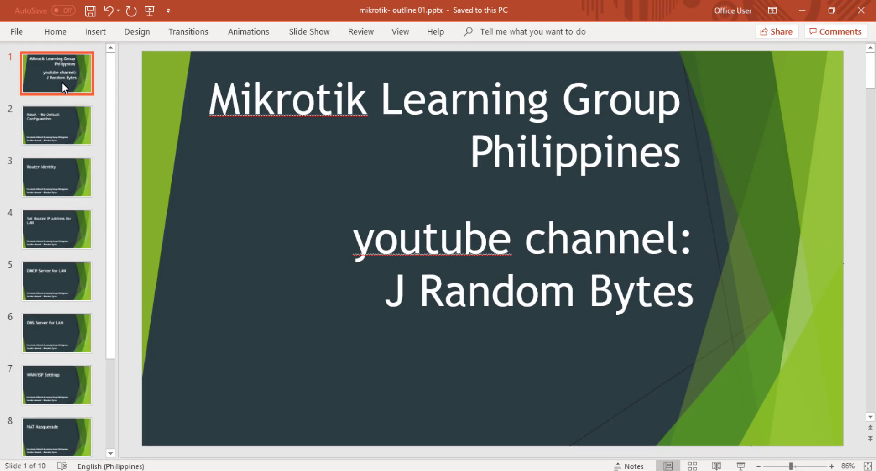
click(59, 114)
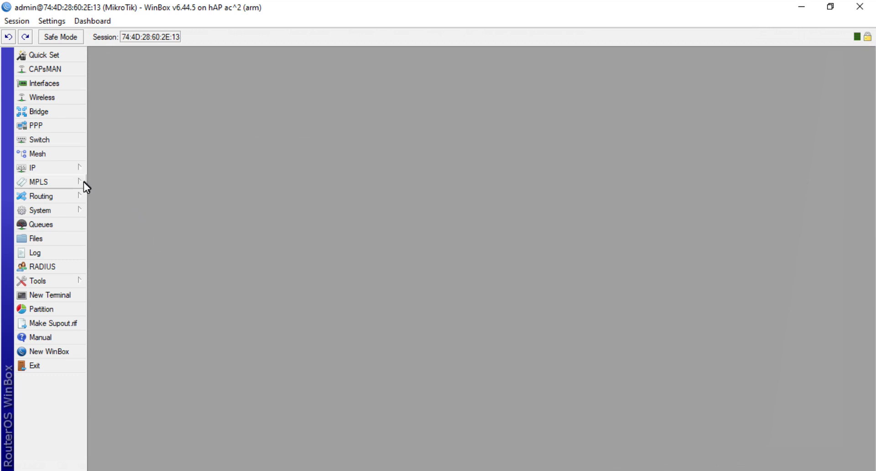
Step: Switch back to WinBox and review the router's default firewall filter rules, closing the Firewall window when done
click(65, 172)
click(148, 244)
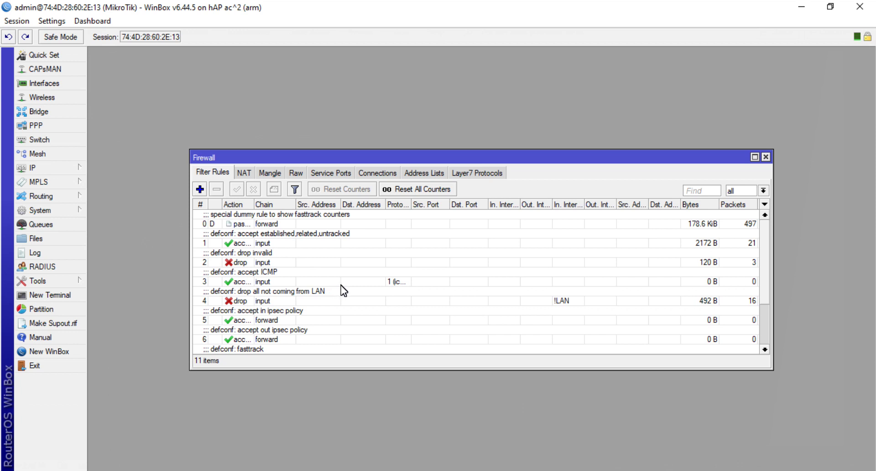
scroll(345, 288, down, 2)
scroll(351, 288, up, 2)
click(766, 156)
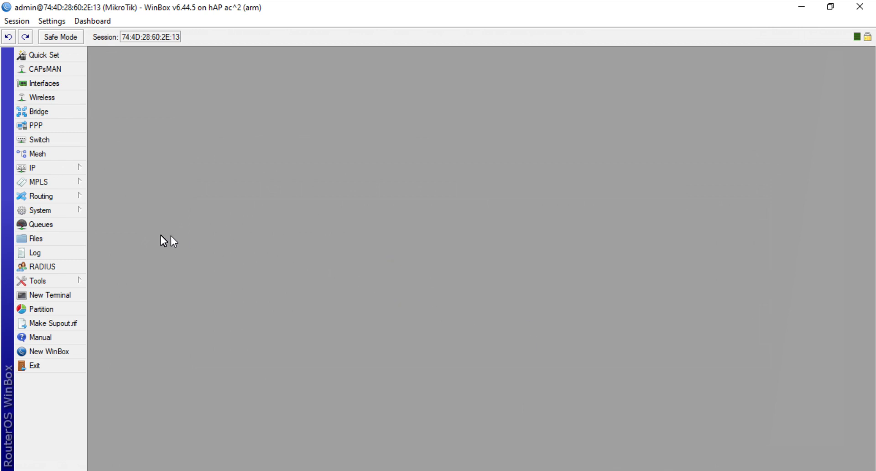
Step: Reset the router's configuration with Keep User Configuration and No Default Configuration enabled, and confirm the reboot
click(63, 212)
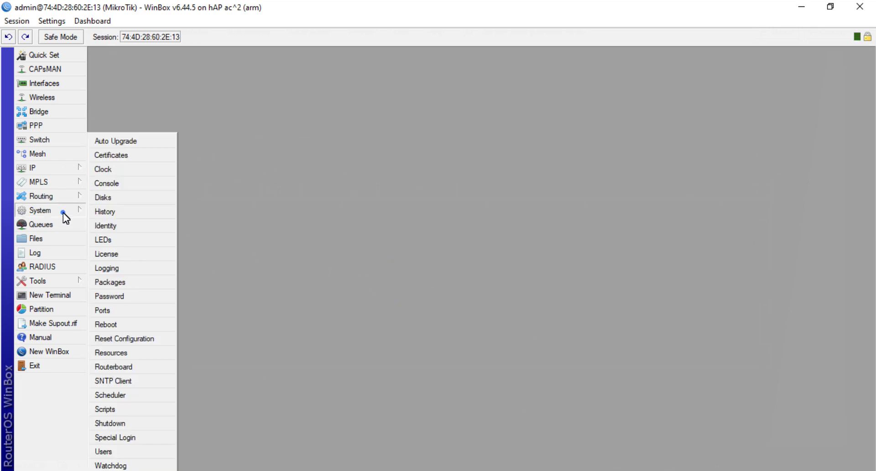
click(119, 339)
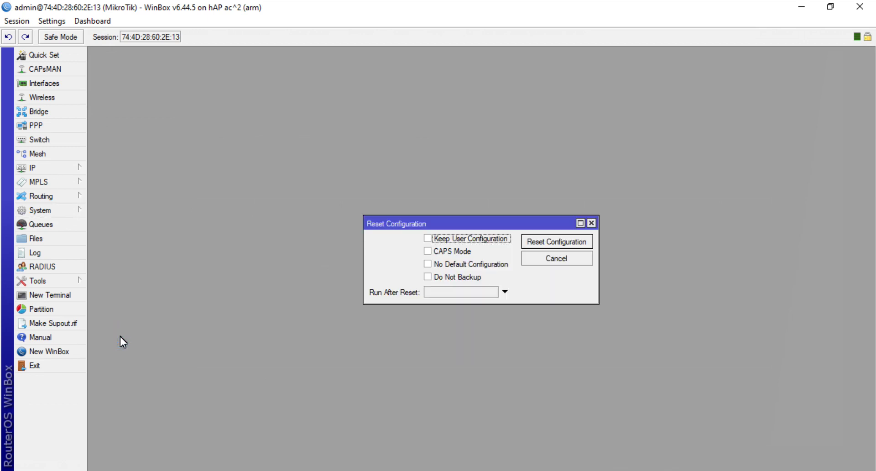
key(space)
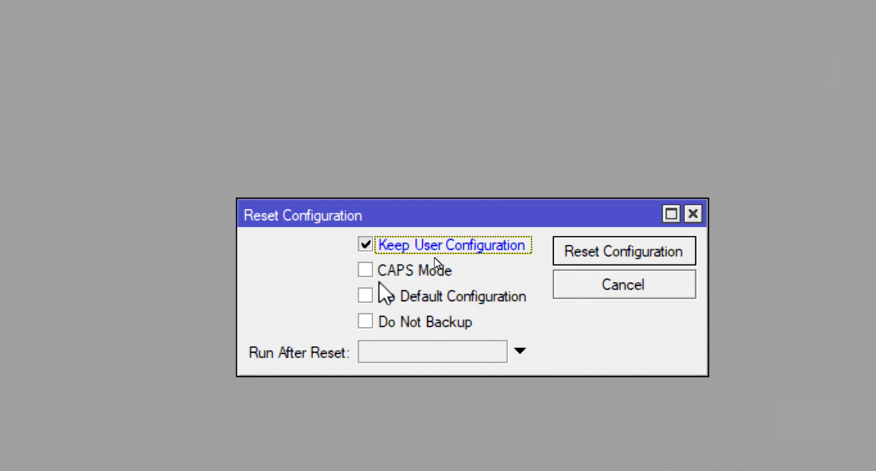
click(366, 296)
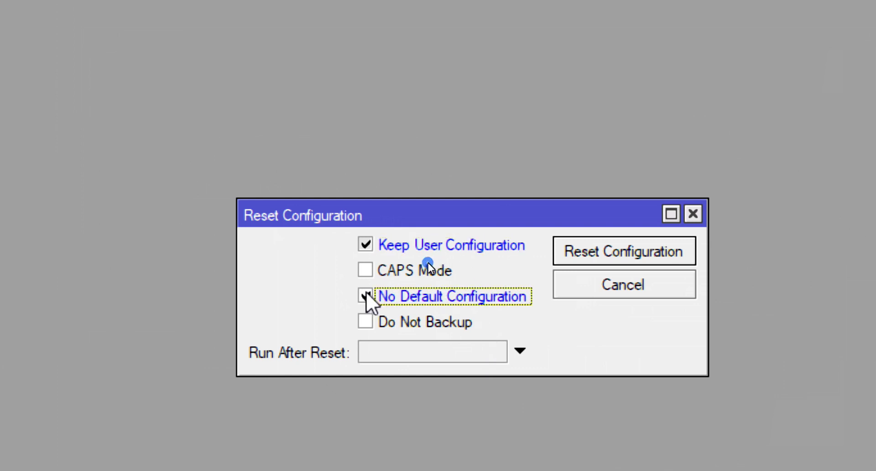
click(566, 242)
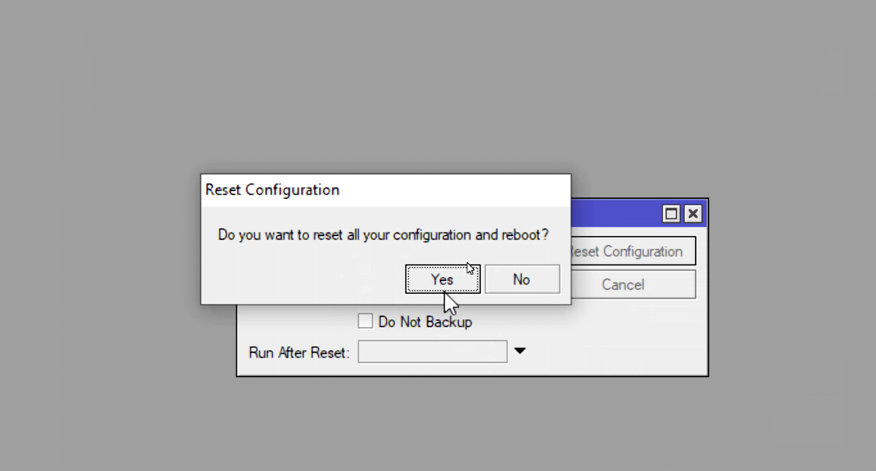
click(455, 276)
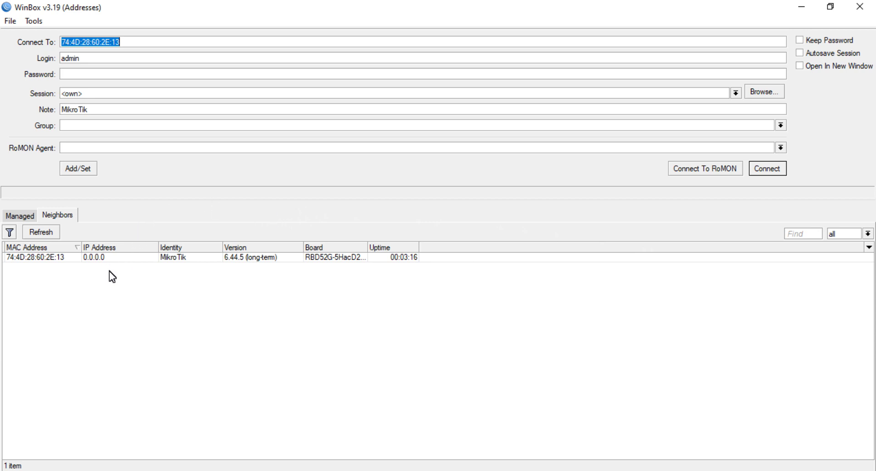
Step: Reconnect to the reset router by its MAC address as admin and maximize the session window
click(41, 256)
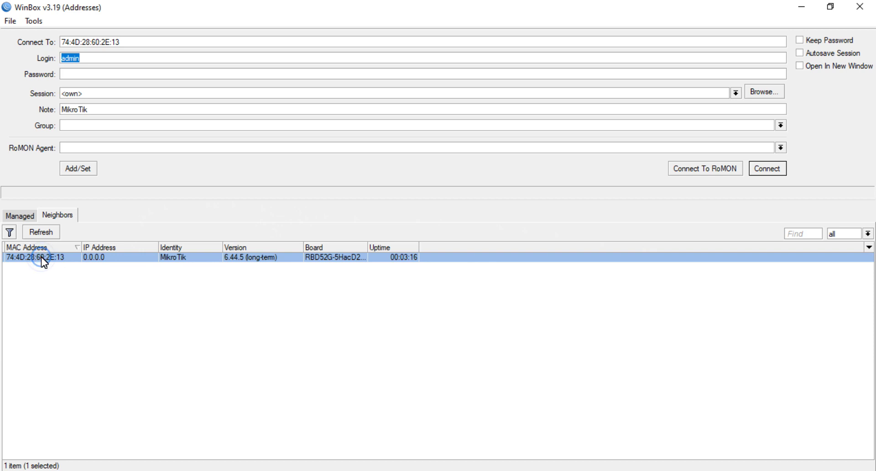
click(117, 58)
click(769, 172)
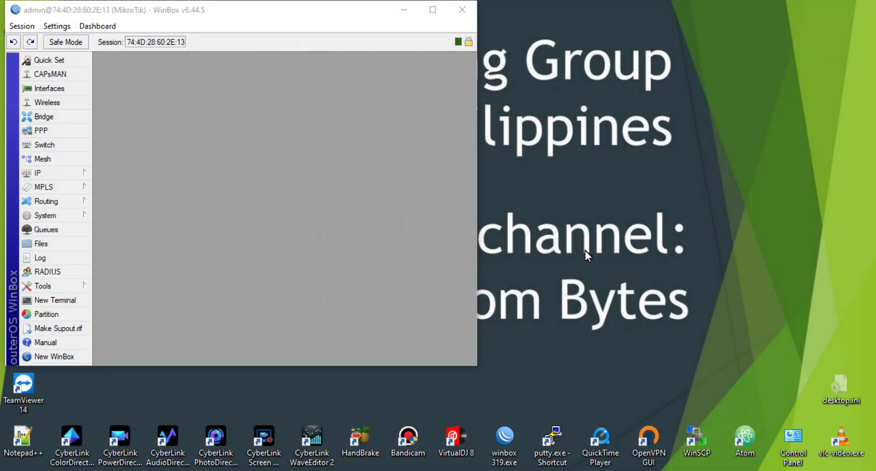
click(432, 9)
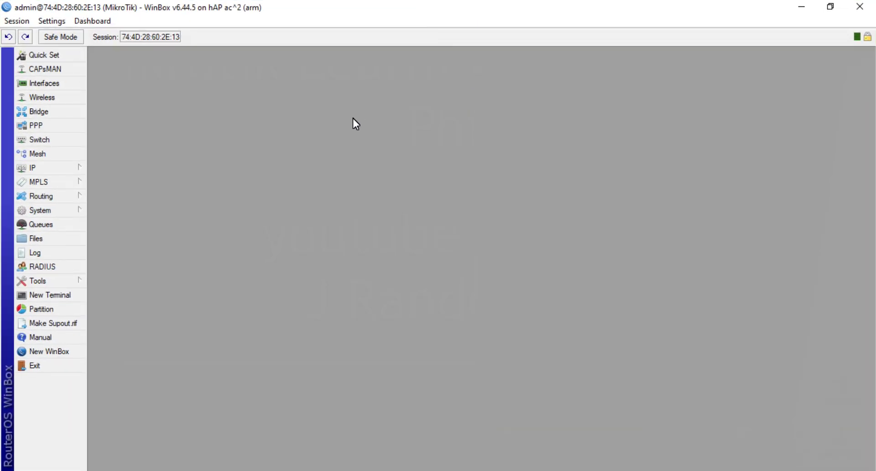
Step: Check the firewall filter rules after the configuration reset and close the Firewall window
click(54, 170)
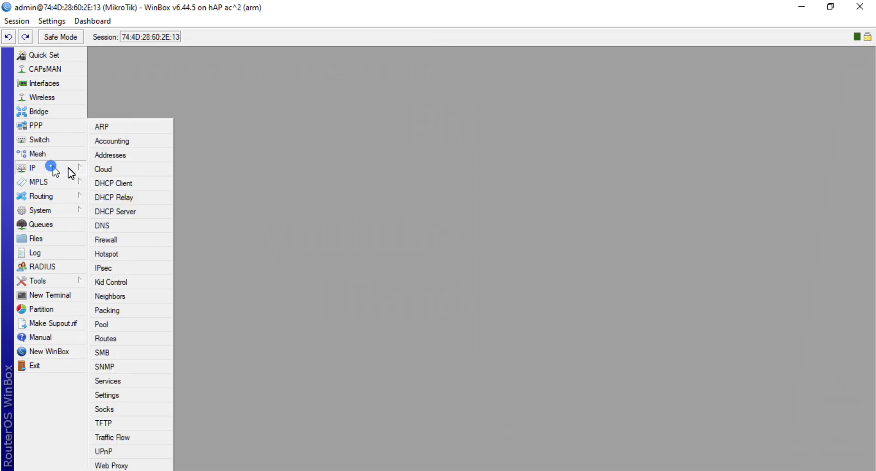
click(116, 236)
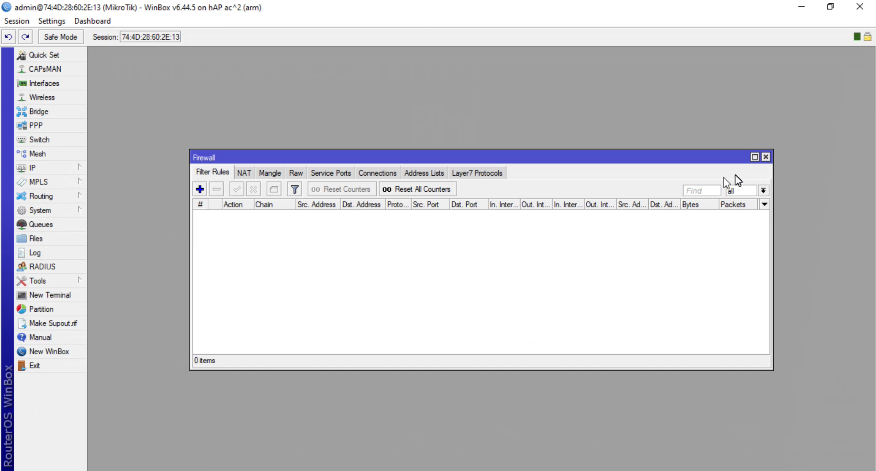
click(766, 158)
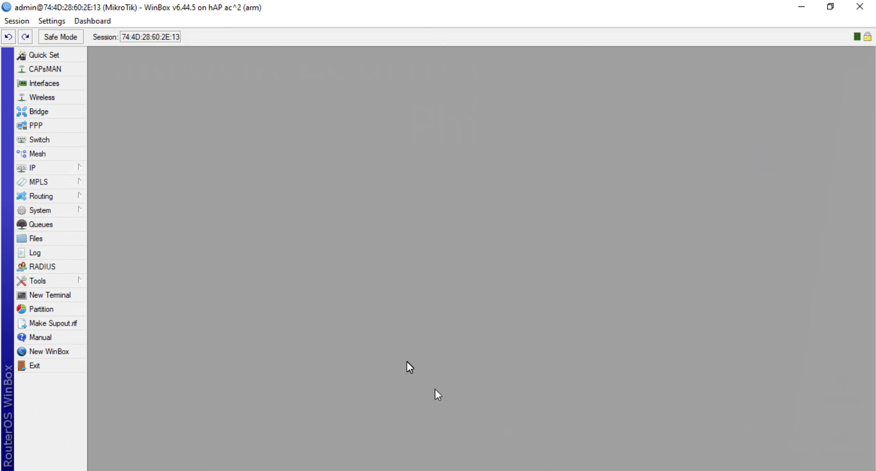
Step: Switch to the PowerPoint outline, show slide 3, Router Identity, and return to WinBox
key(alt+Tab)
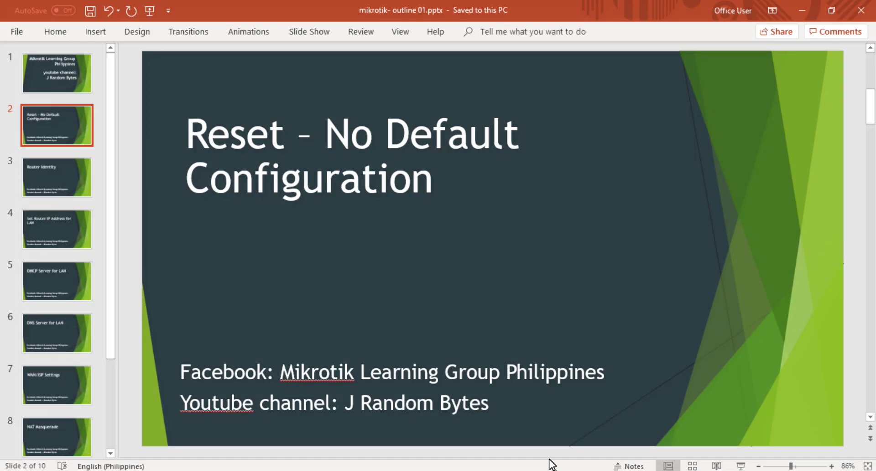
click(47, 182)
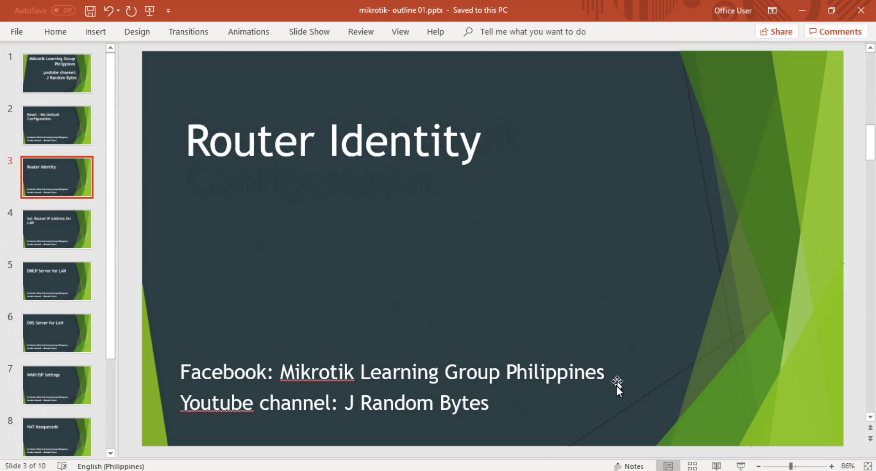
key(alt+Tab)
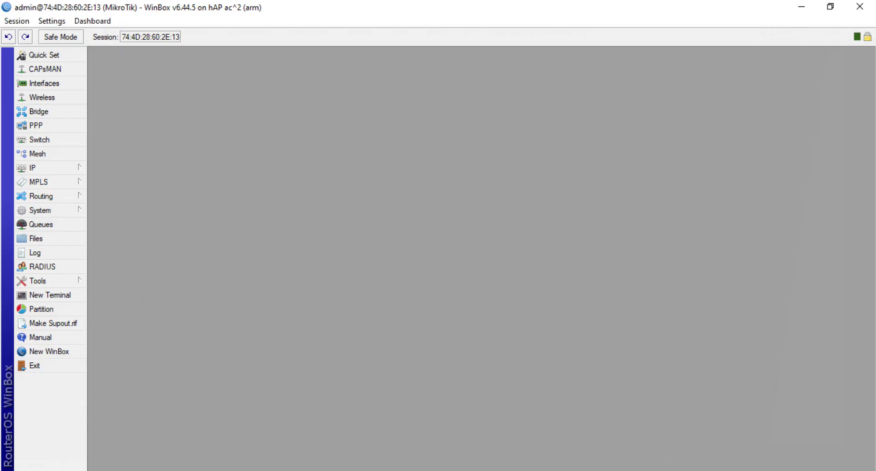
Step: Change the router's system identity to JRandomB01 and apply it
click(56, 210)
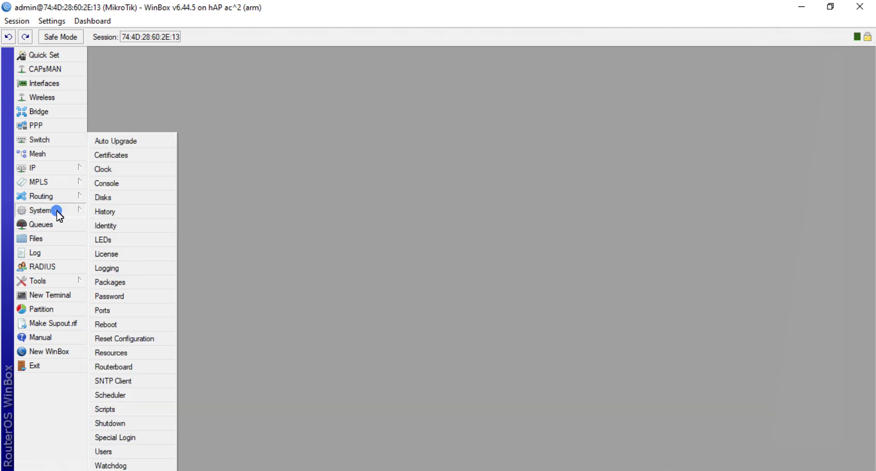
click(139, 227)
click(469, 270)
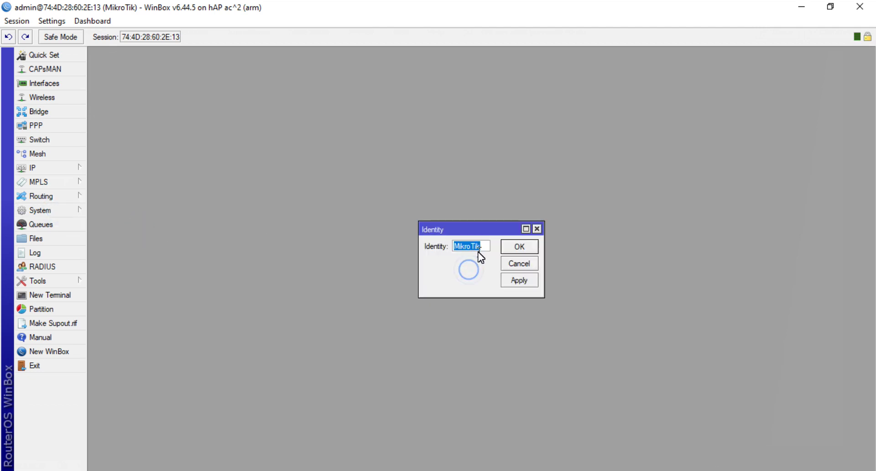
double_click(480, 247)
text(JRand)
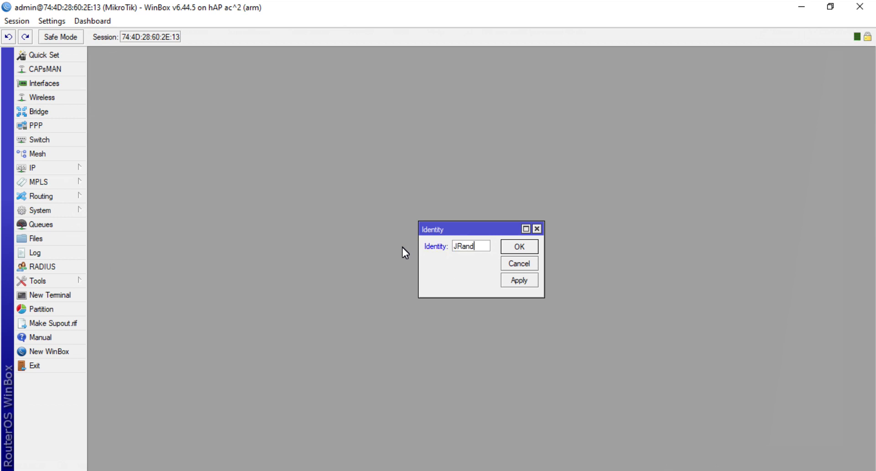
text(omB01)
click(511, 280)
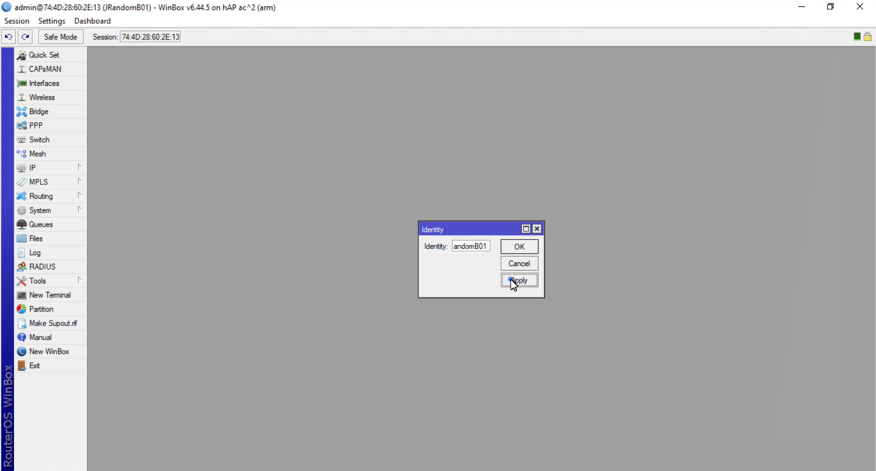
click(520, 248)
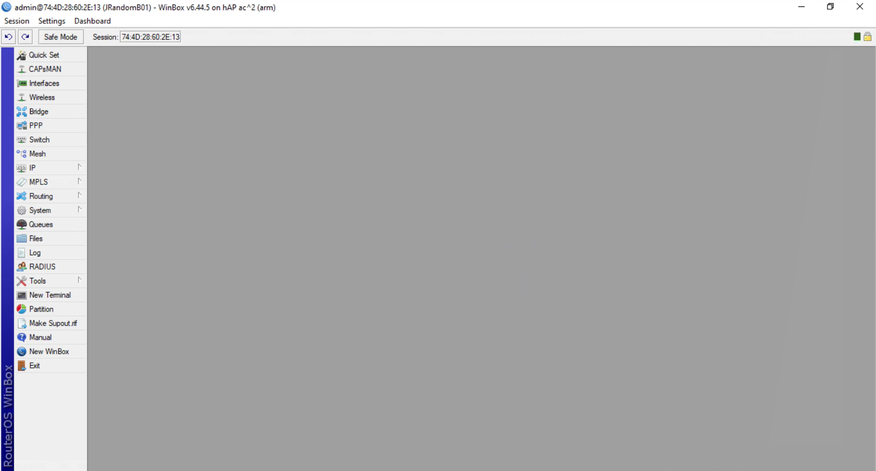
Step: Show slide 4, Set Router IP Address for LAN, in the PowerPoint outline and return to WinBox
key(alt+Tab)
click(50, 229)
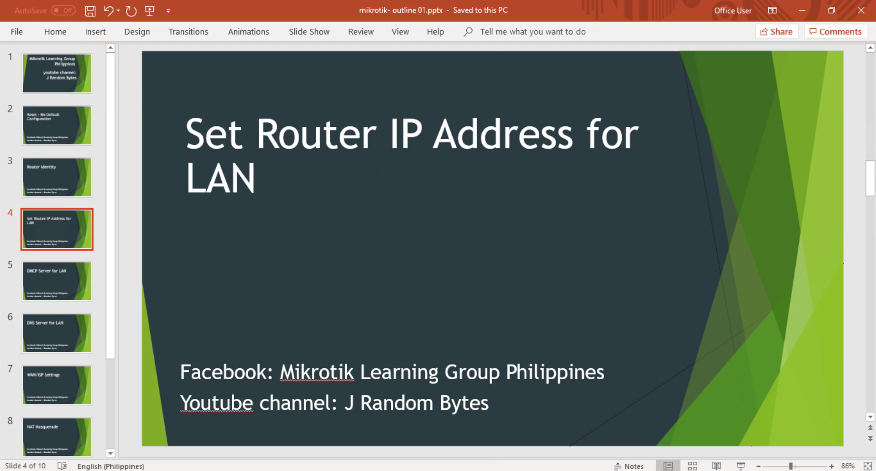
key(alt+Tab)
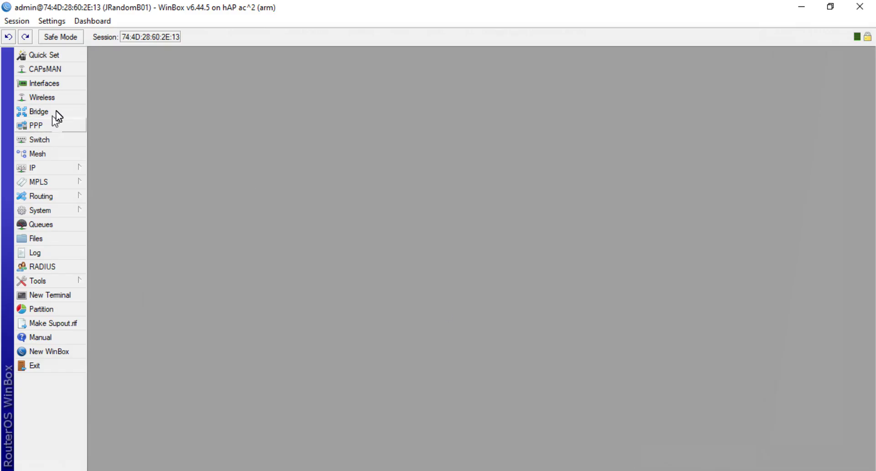
Step: Check the interface list for the ether2 port used for the LAN and close the list
click(56, 87)
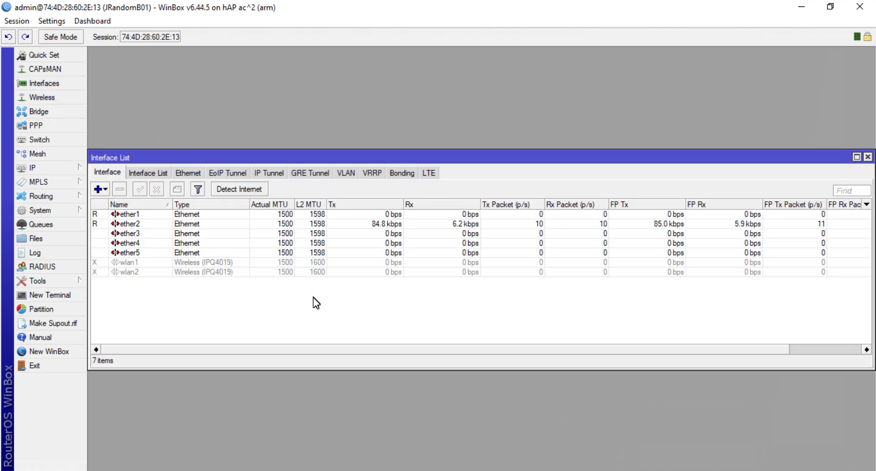
click(205, 225)
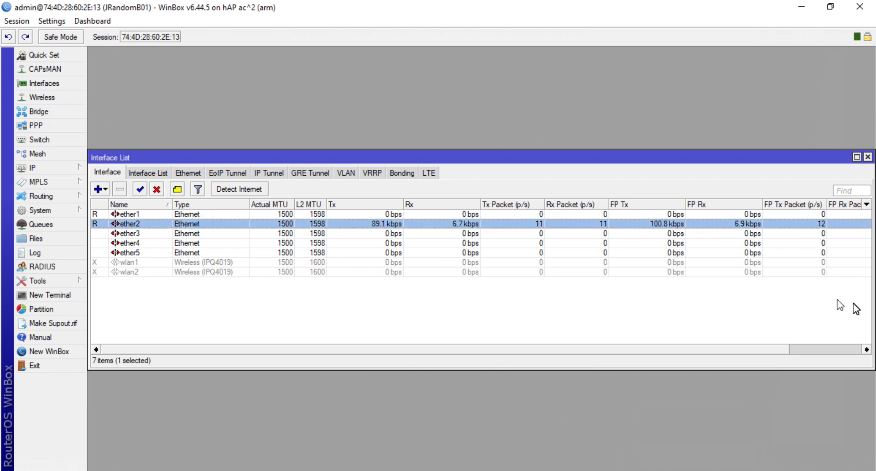
click(869, 157)
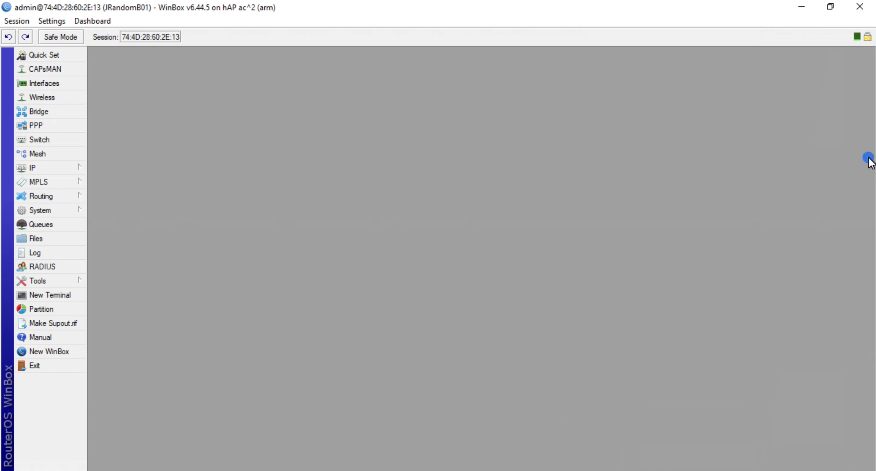
Step: Add the IP address 192.168.88.1/24 on interface ether2 and check its entry in the address list
click(60, 168)
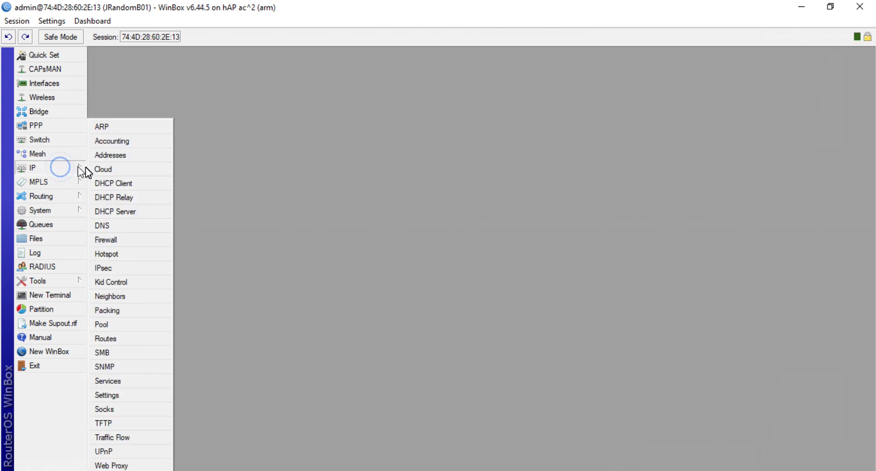
click(110, 158)
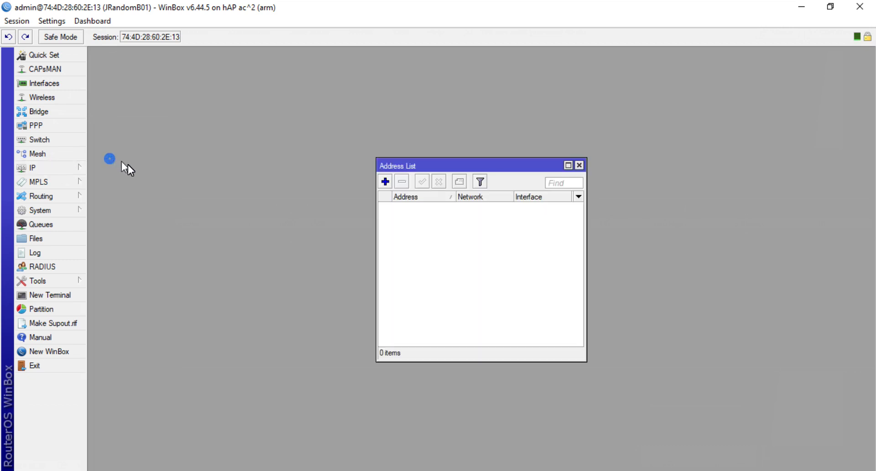
click(386, 182)
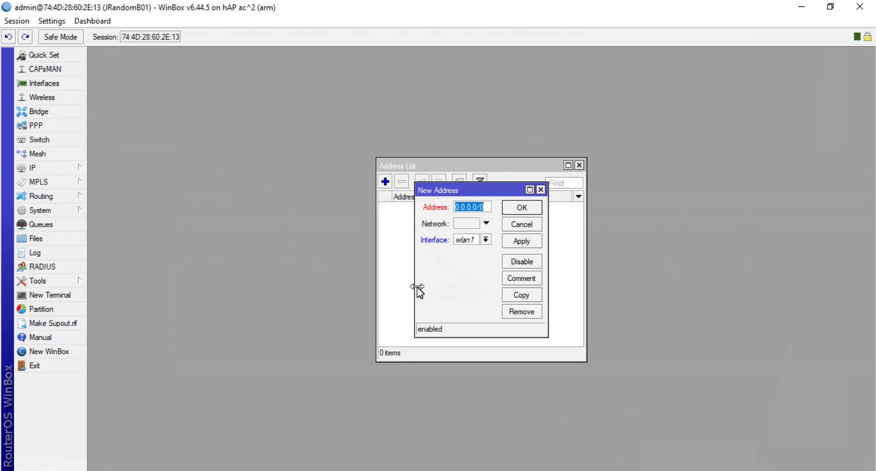
text(192.1)
text(68.)
text(88.1)
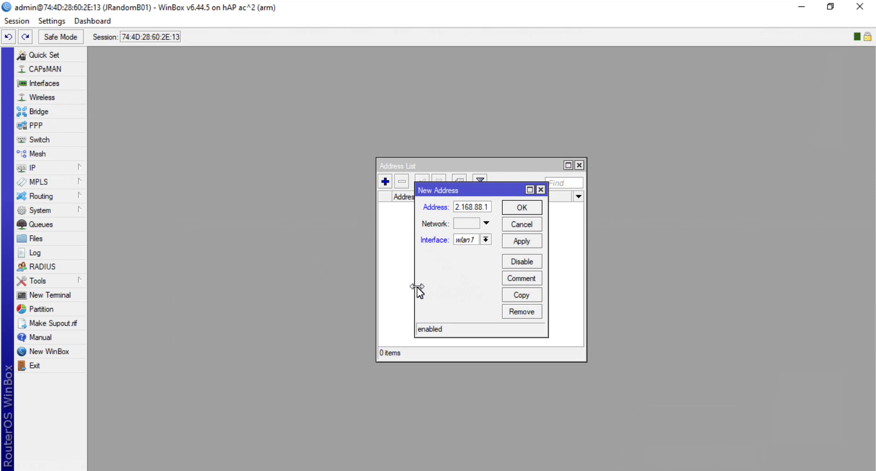
text(/24)
click(487, 241)
click(483, 257)
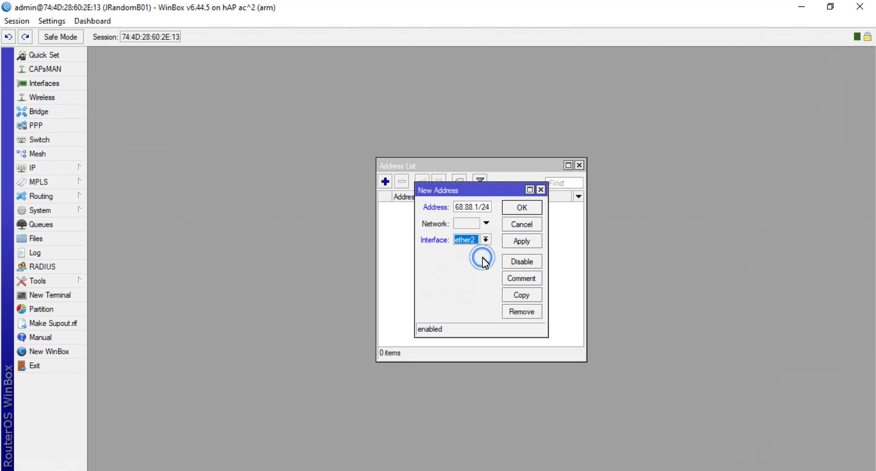
click(532, 240)
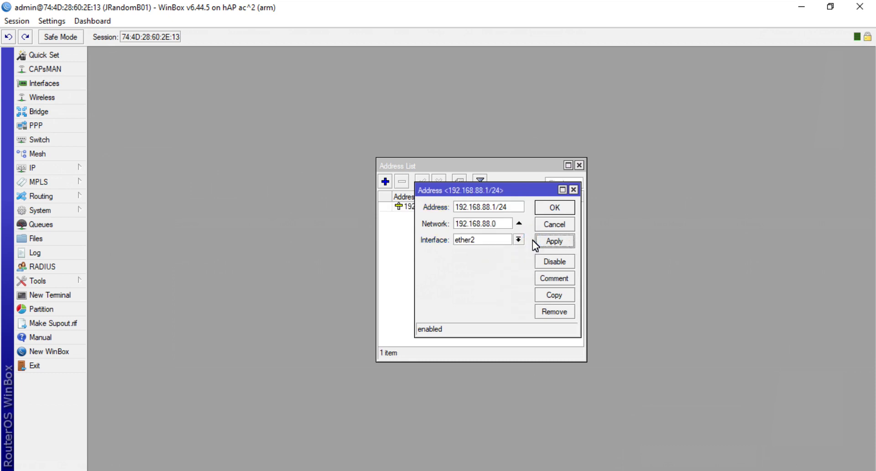
click(558, 211)
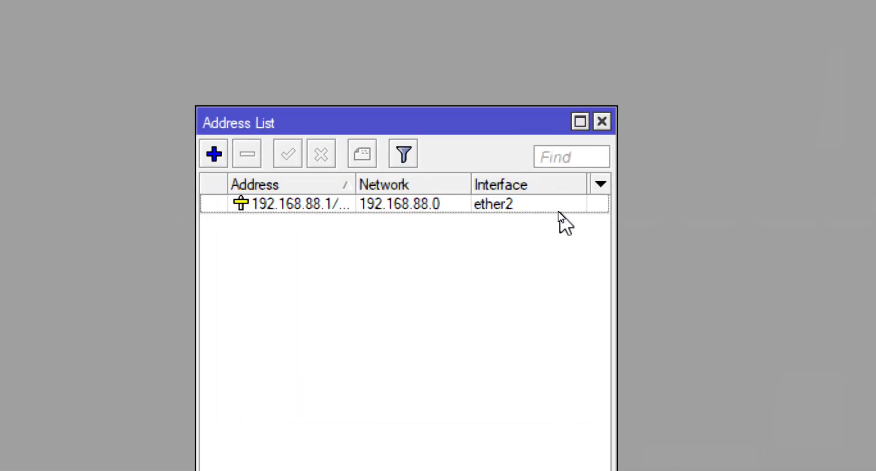
mouse_move(310, 206)
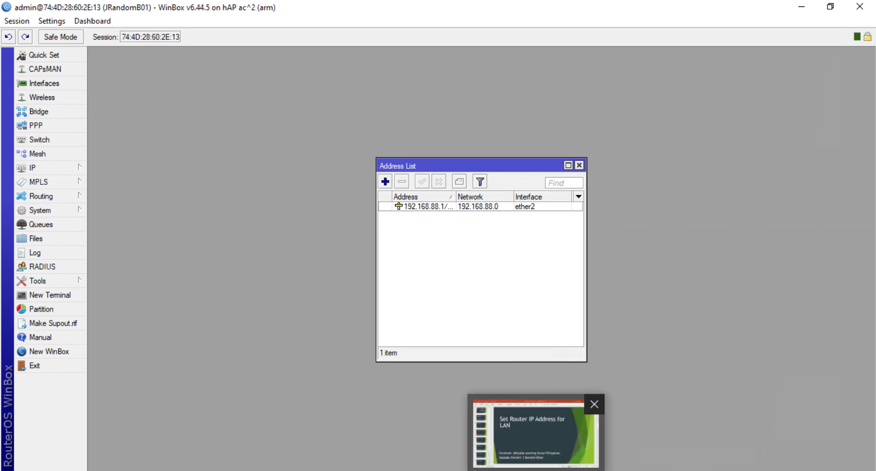
Step: Switch to the PowerPoint outline, show slide 5, DHCP Server for LAN, then return to WinBox and close the Address List
click(513, 422)
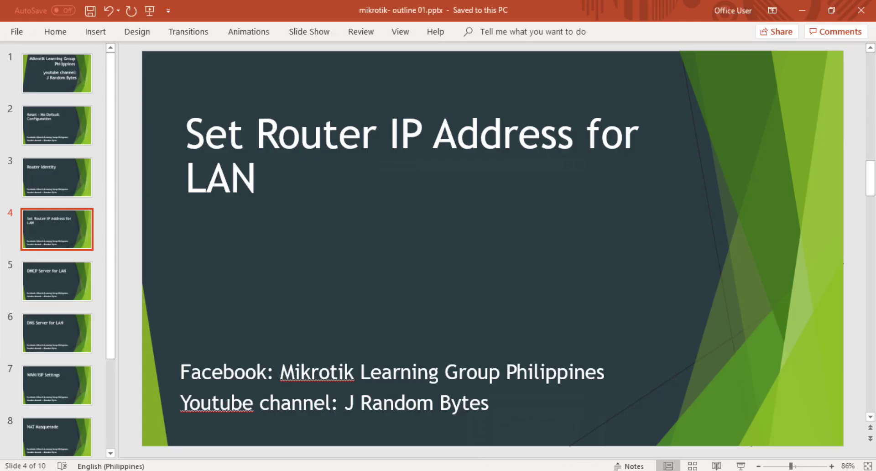
click(54, 282)
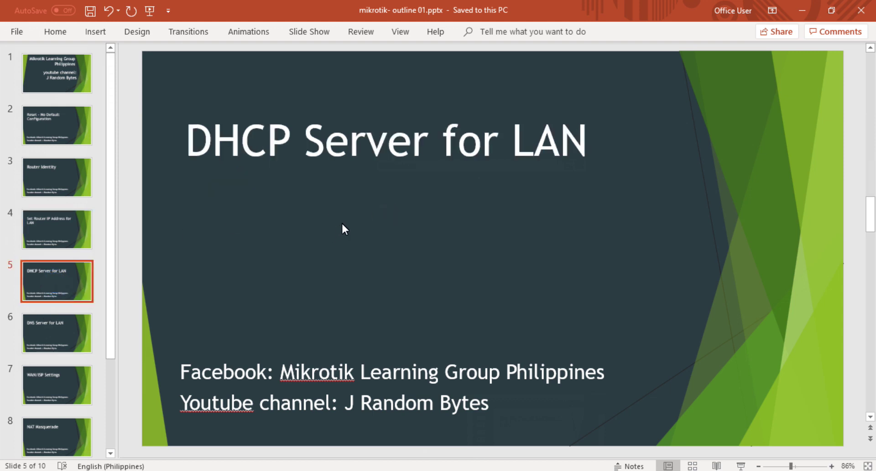
click(802, 11)
click(580, 166)
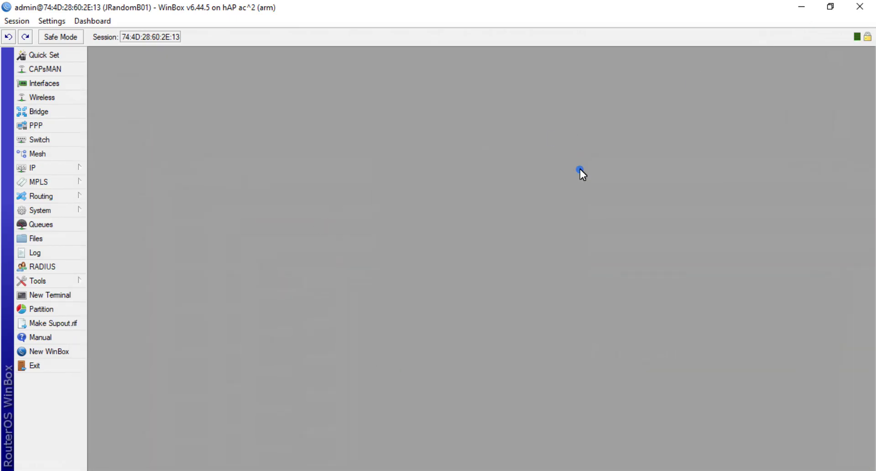
Step: Start the DHCP server setup wizard and choose ether2 as the DHCP server interface
click(59, 167)
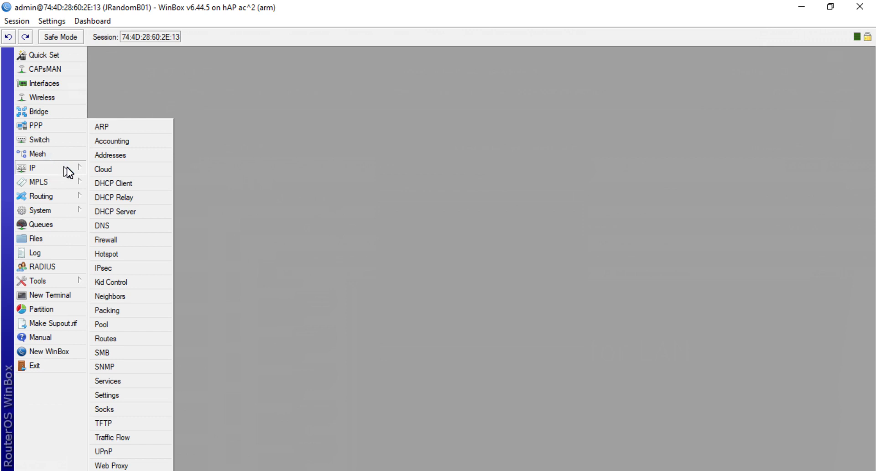
click(141, 212)
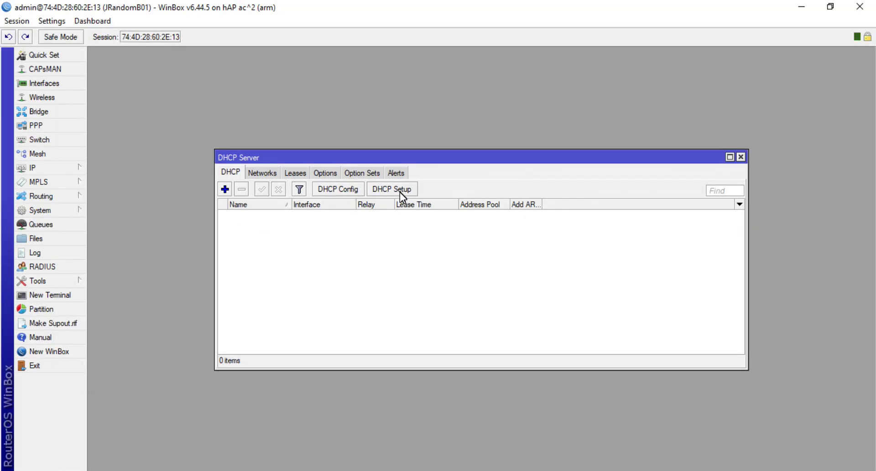
click(399, 193)
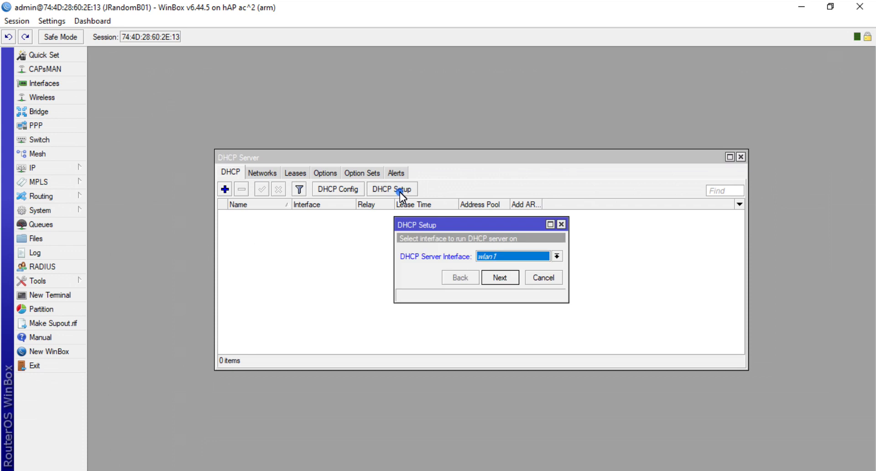
click(513, 256)
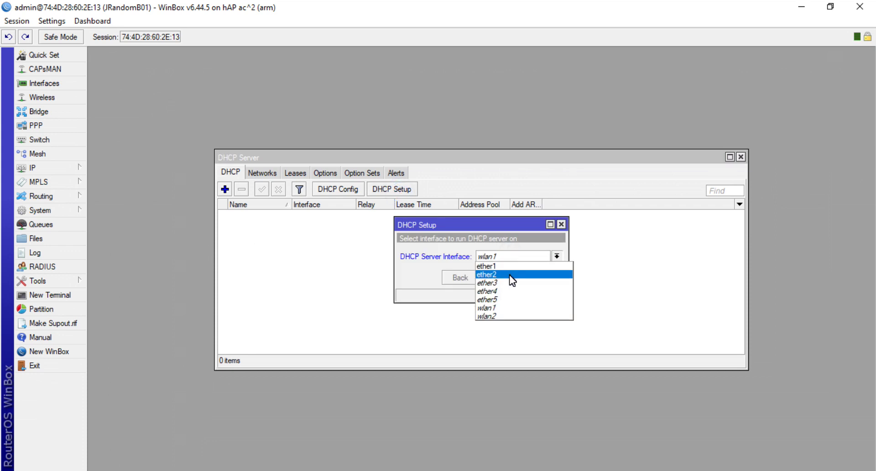
click(509, 275)
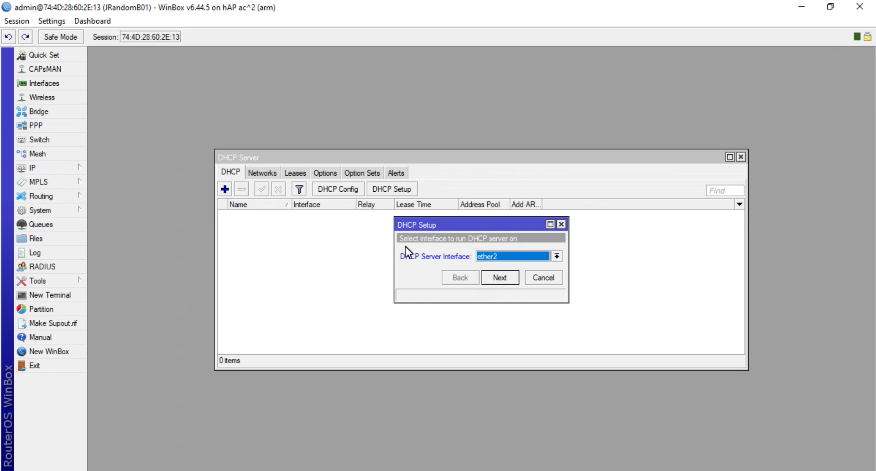
click(493, 277)
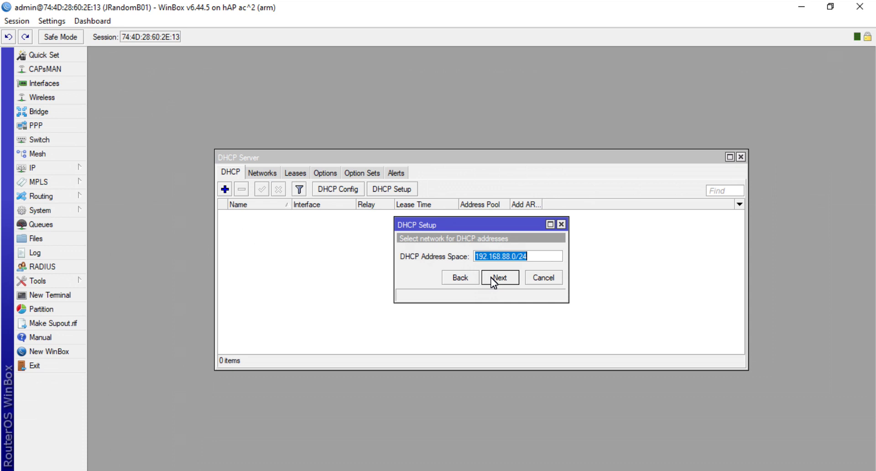
Step: Accept 192.168.88.0/24 as the DHCP address space and 192.168.88.1 as the gateway for the DHCP network
click(491, 278)
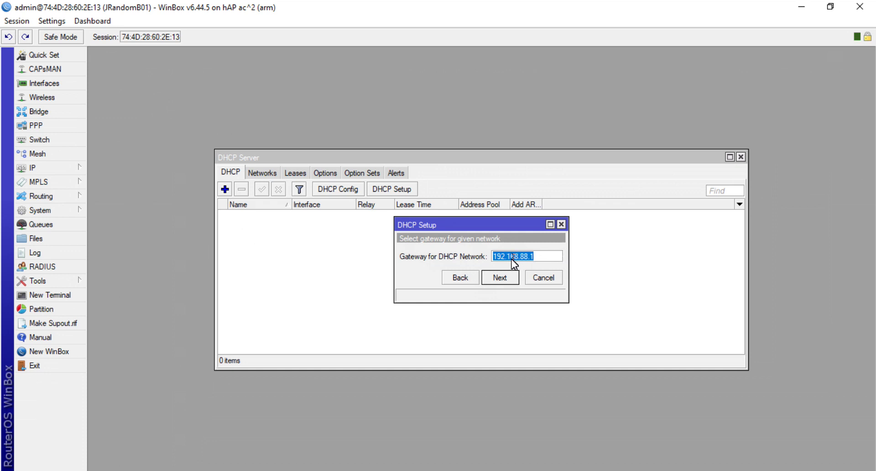
click(544, 257)
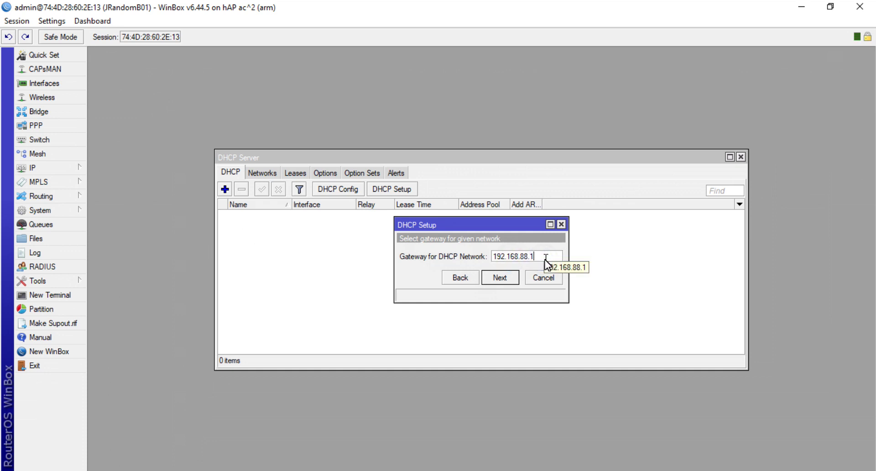
click(508, 277)
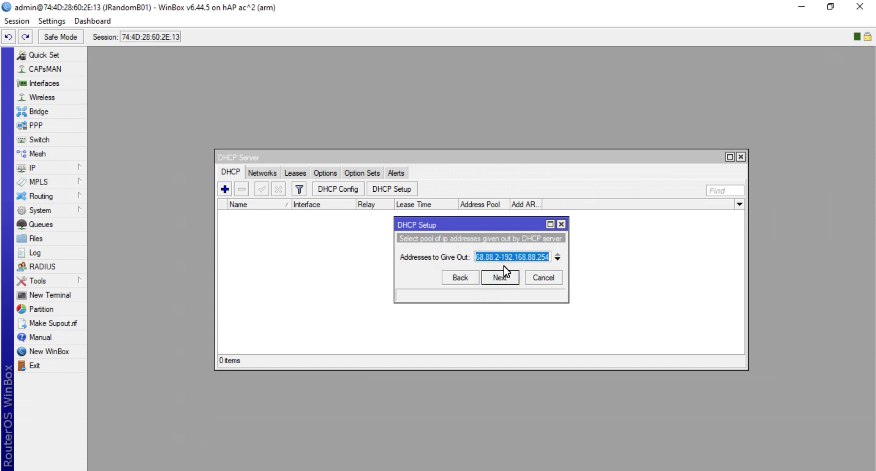
Step: Review the range of addresses to give out and accept the pool 192.168.88.2-192.168.88.254
click(492, 257)
drag(480, 257, 615, 264)
click(493, 258)
drag(478, 259, 607, 272)
click(512, 259)
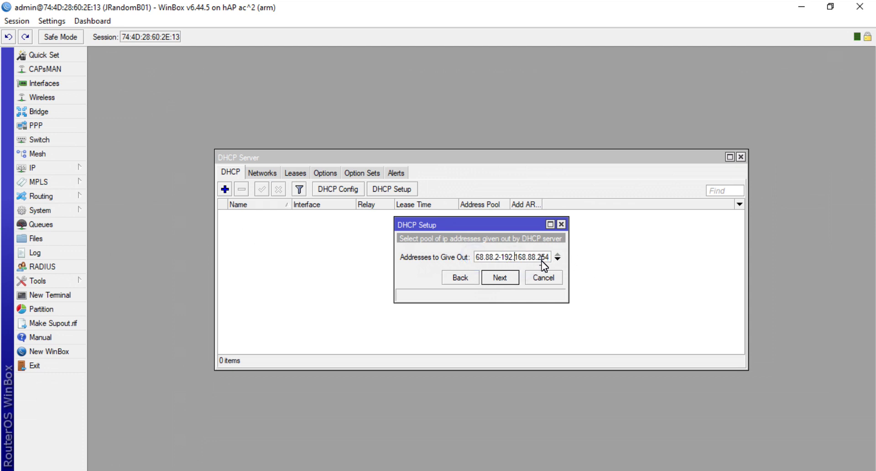
click(495, 280)
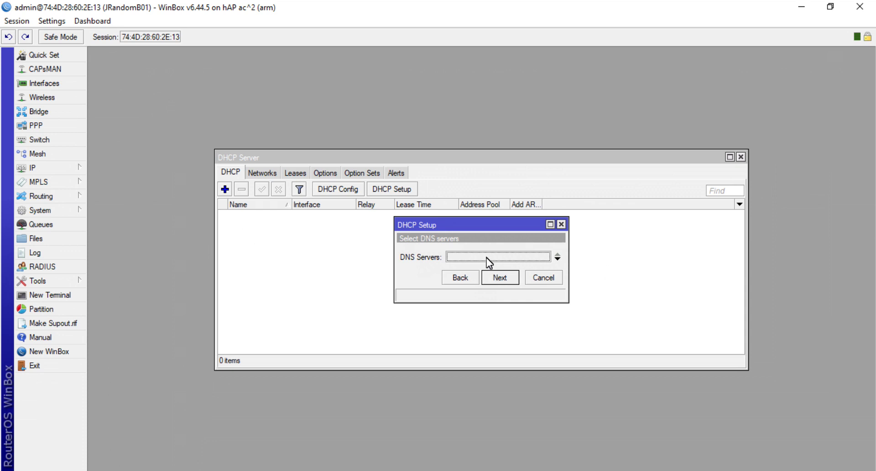
Step: Set the DHCP DNS server to 192.168.88.1, accept the 00:10:00 lease time and finish the DHCP setup
click(486, 258)
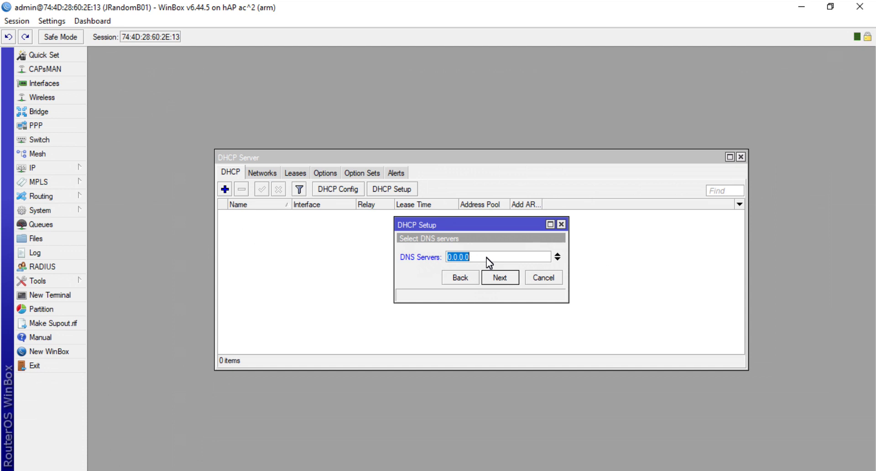
text(192.168.88.1)
click(504, 277)
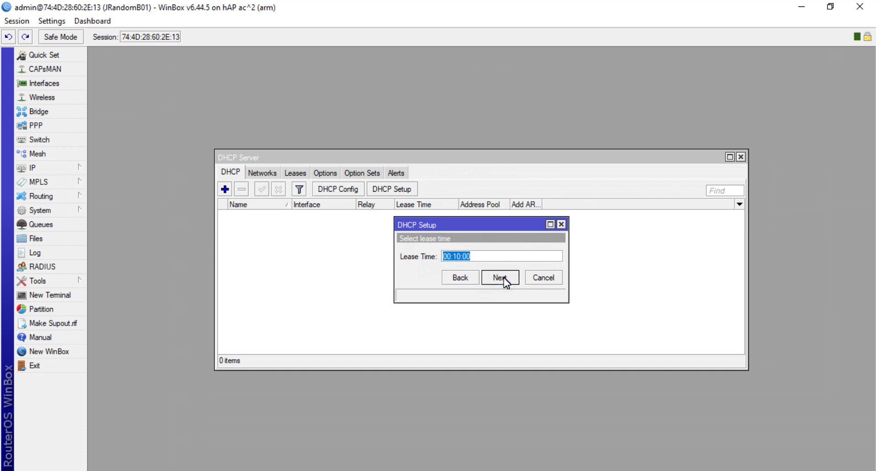
click(504, 277)
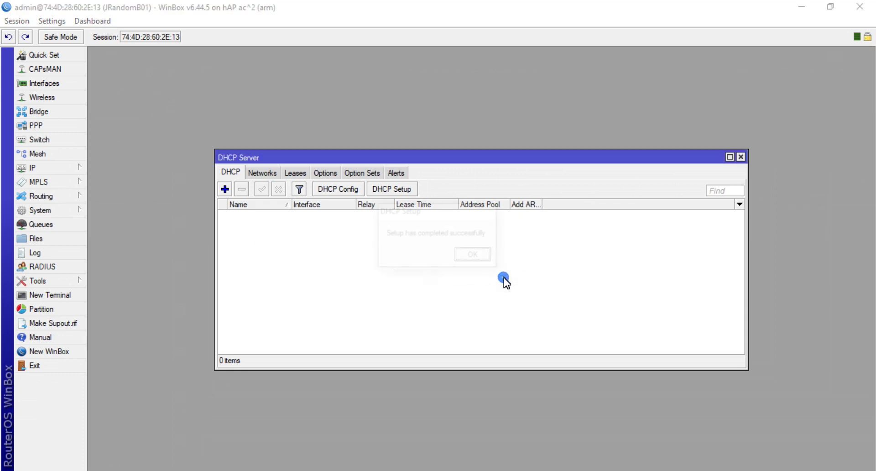
click(473, 254)
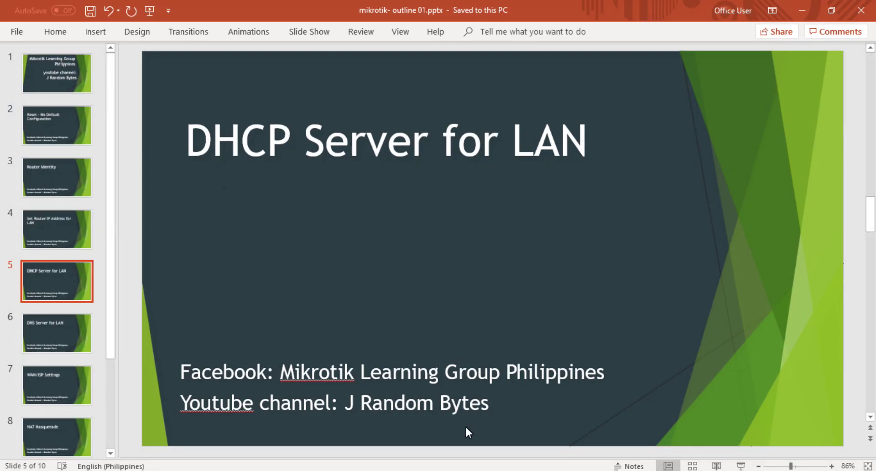
Step: Show slide 6, DNS Server for LAN, in the PowerPoint outline, then return to WinBox and close the DHCP Server window
click(67, 332)
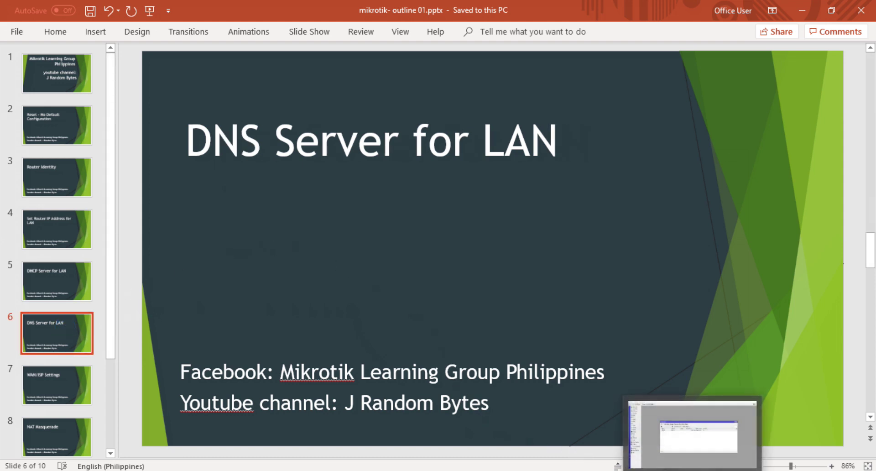
click(744, 402)
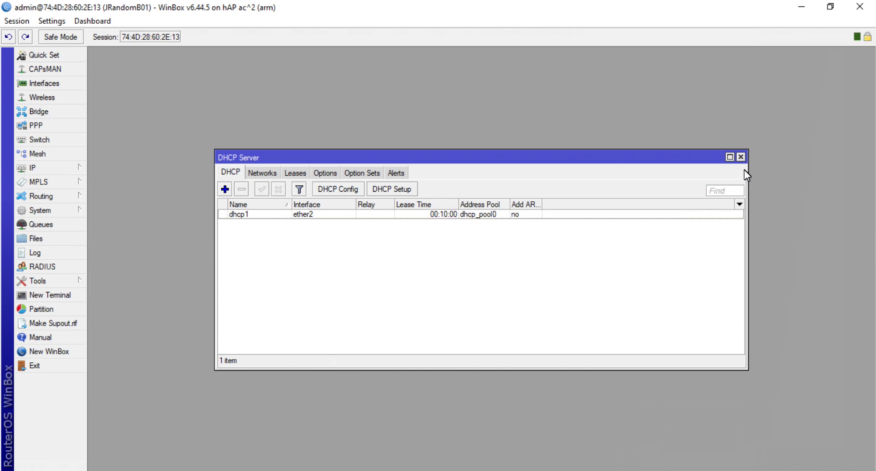
click(742, 159)
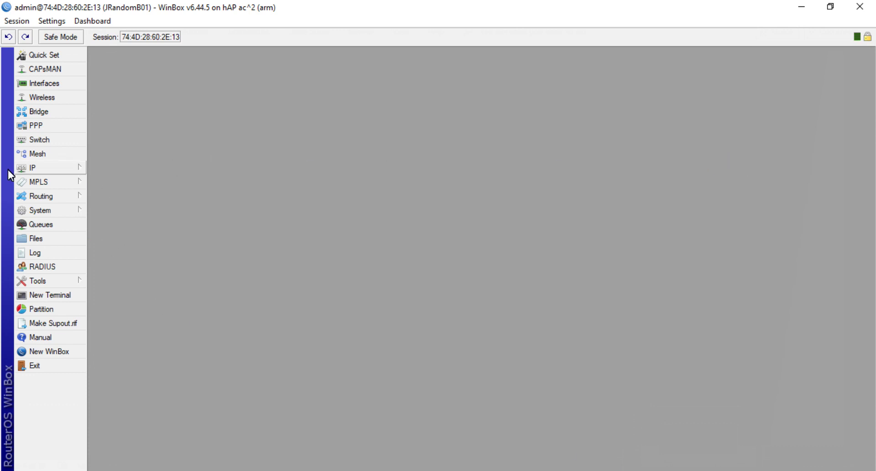
Step: Open the router's DNS settings, enable Allow Remote Requests and apply the change
click(32, 172)
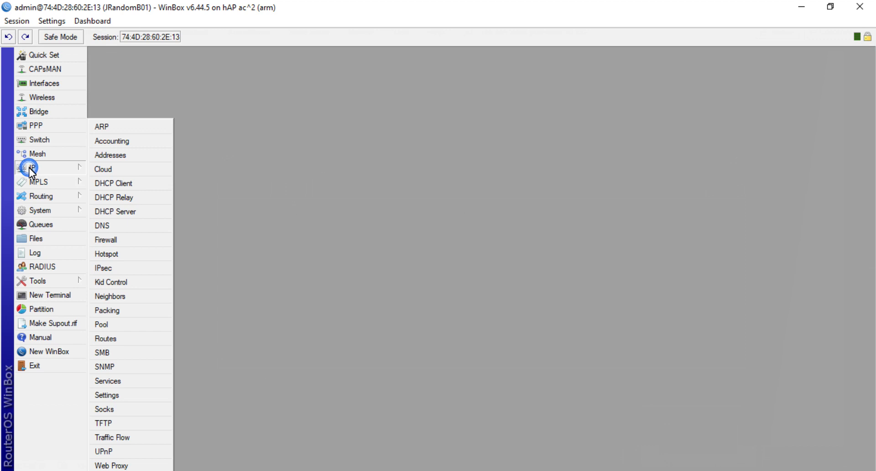
click(121, 224)
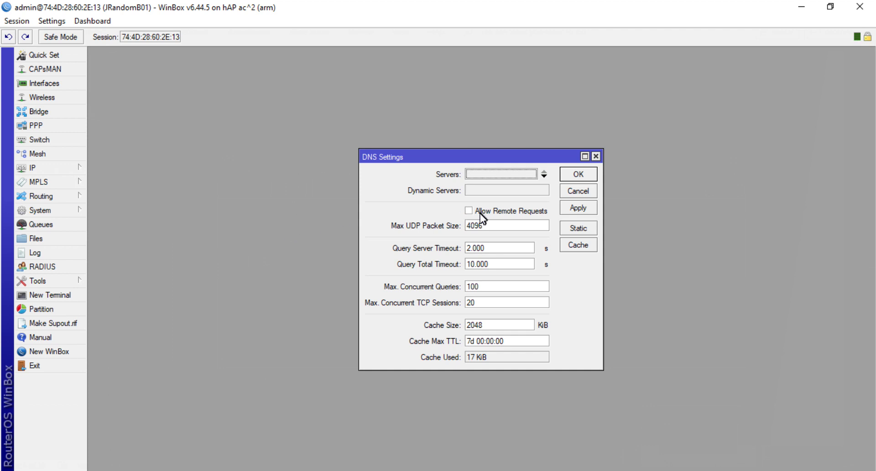
click(468, 211)
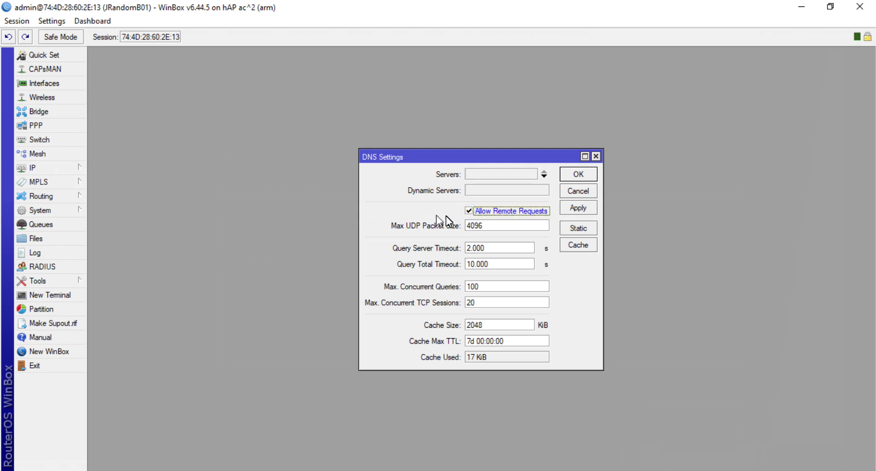
click(583, 209)
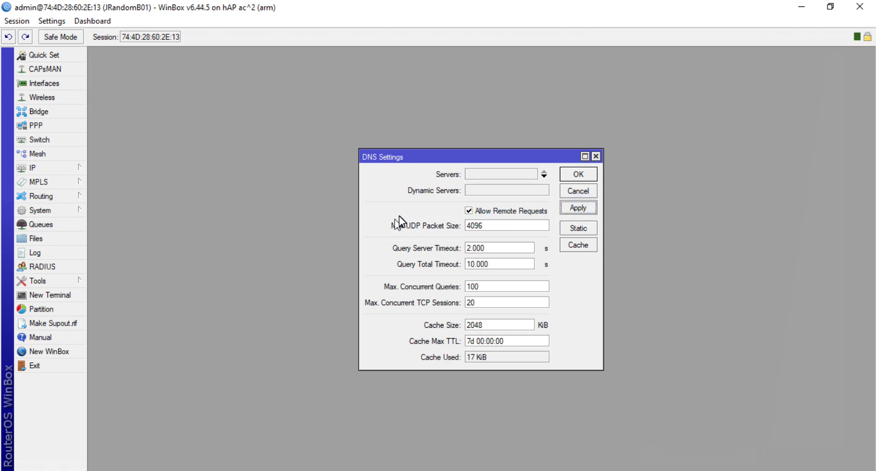
Step: Set the DNS servers to 8.8.8.8 and 8.8.4.4, then apply and close the DNS settings
click(482, 173)
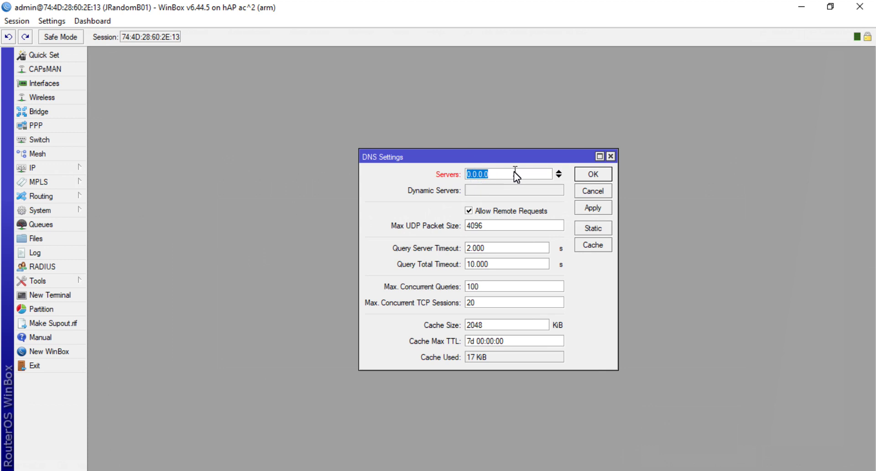
text(8.8.8)
click(560, 177)
text(8.8)
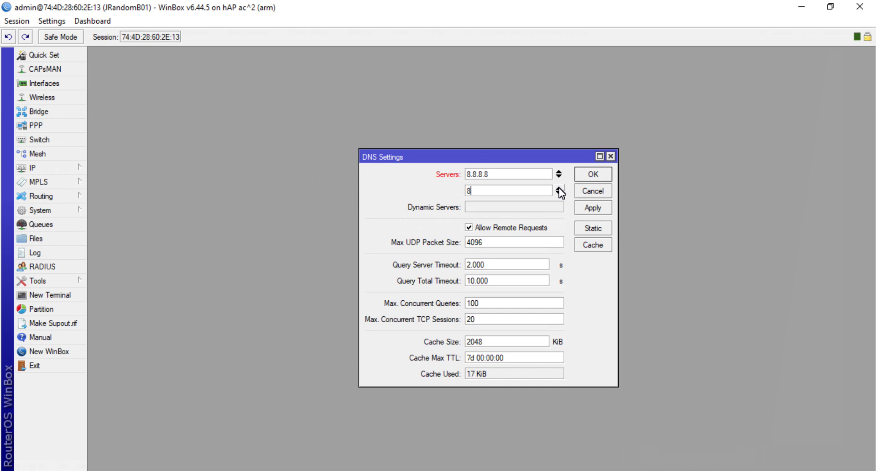
text(.4.4)
click(595, 209)
click(594, 175)
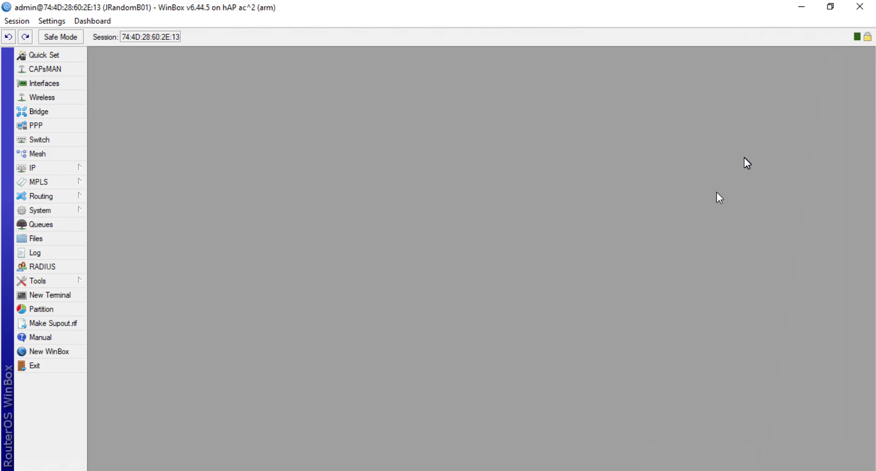
Step: Switch from WinBox to the Windows network adapter settings and open the Ethernet adapter's connection details
click(800, 7)
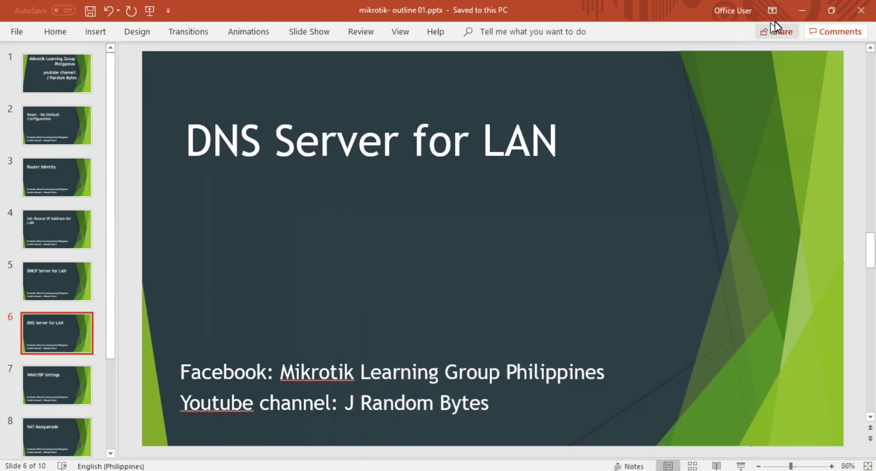
right_click(691, 470)
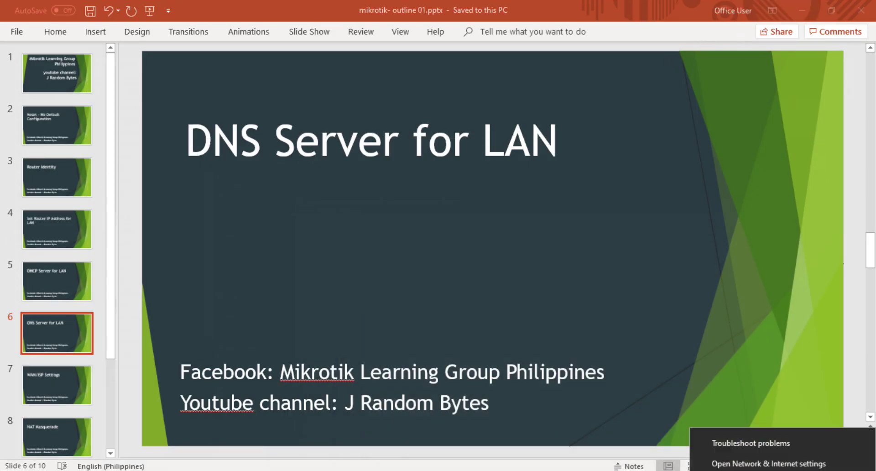
click(747, 465)
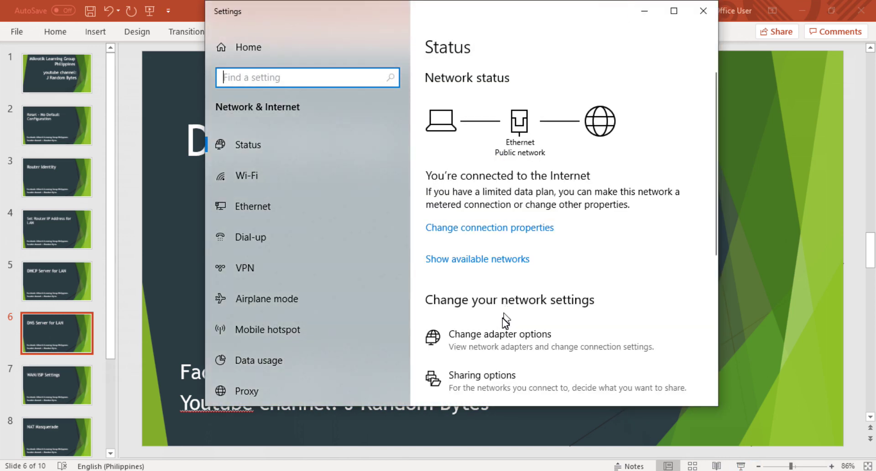
click(497, 335)
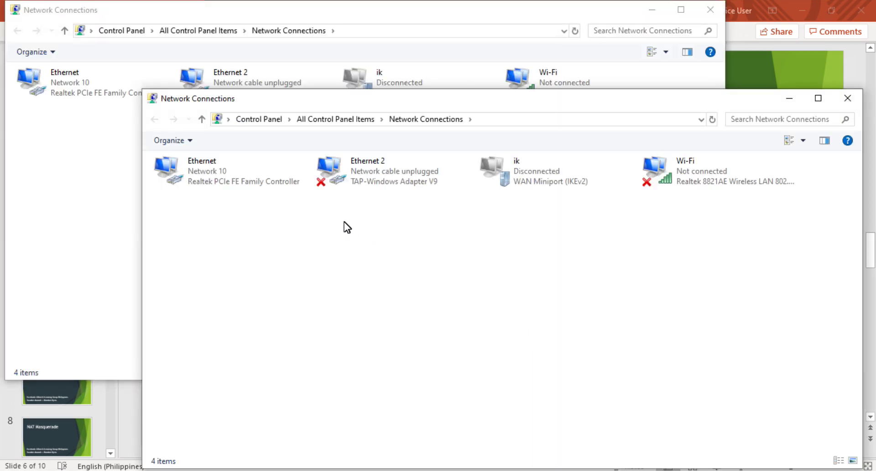
click(223, 181)
right_click(223, 182)
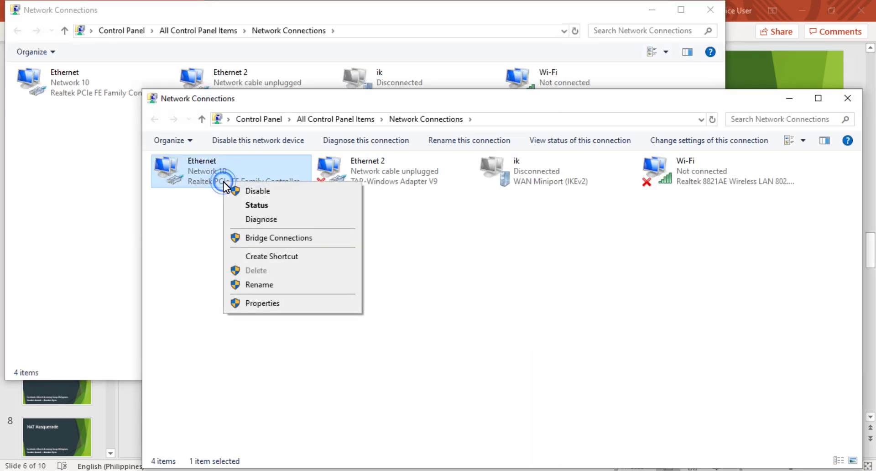
click(251, 205)
click(360, 228)
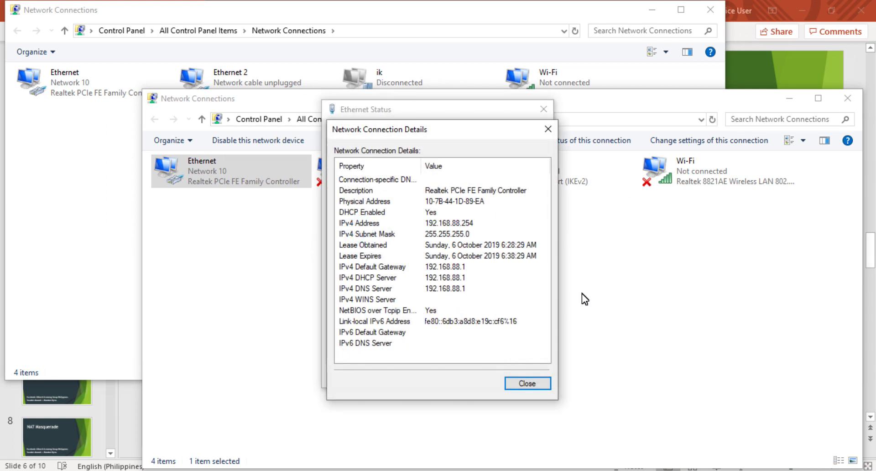
Step: Examine the IPv4 address, default gateway, DHCP server and DNS server entries, then close the network windows
click(458, 224)
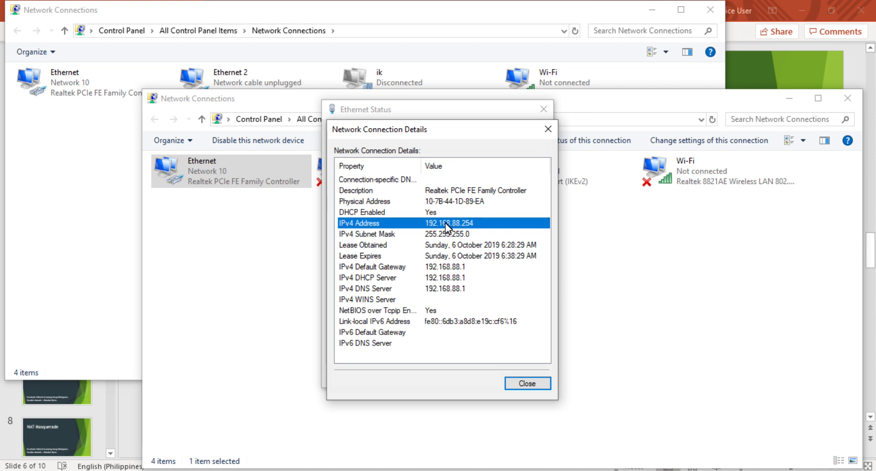
click(462, 268)
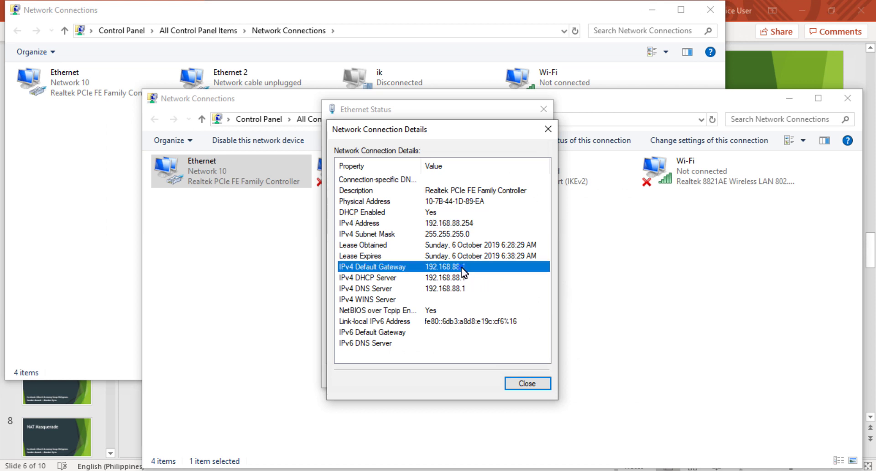
click(397, 227)
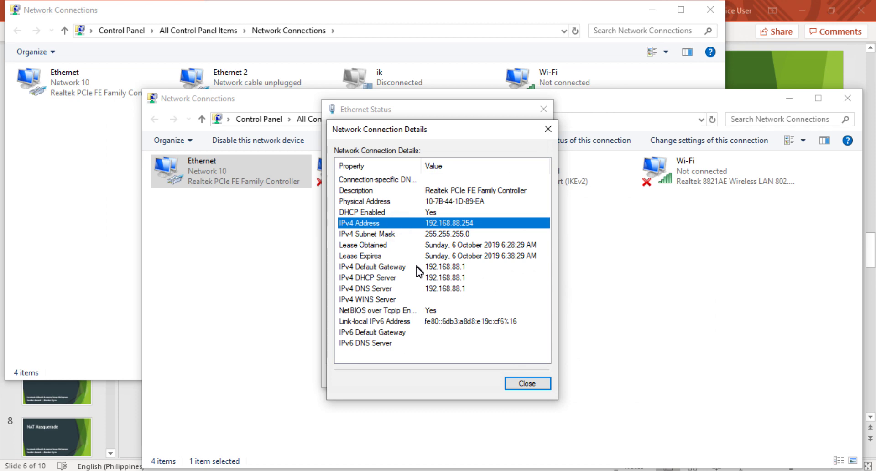
click(402, 267)
click(414, 282)
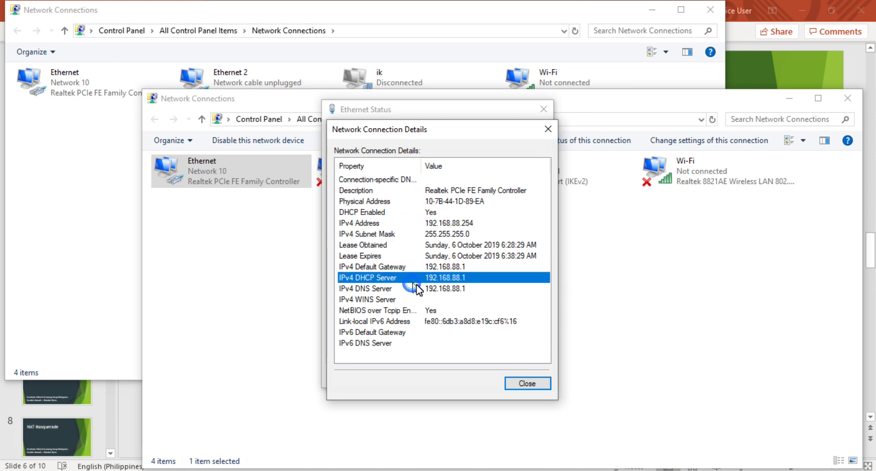
click(419, 290)
click(521, 388)
click(511, 379)
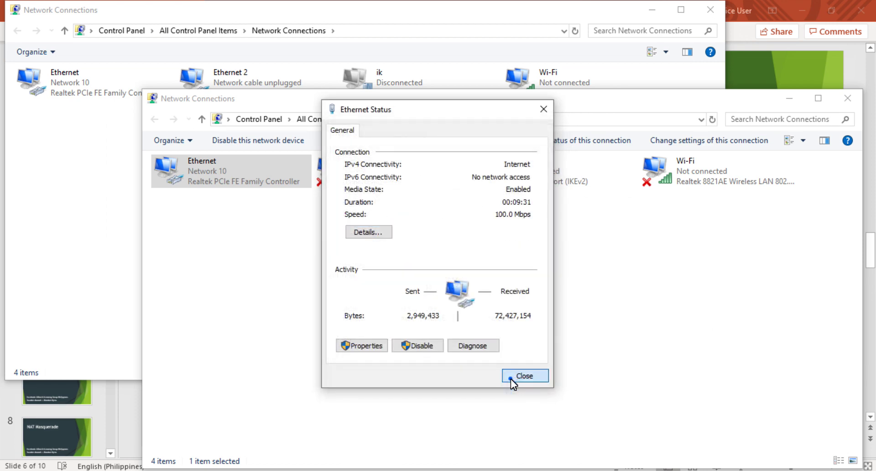
click(859, 105)
click(712, 16)
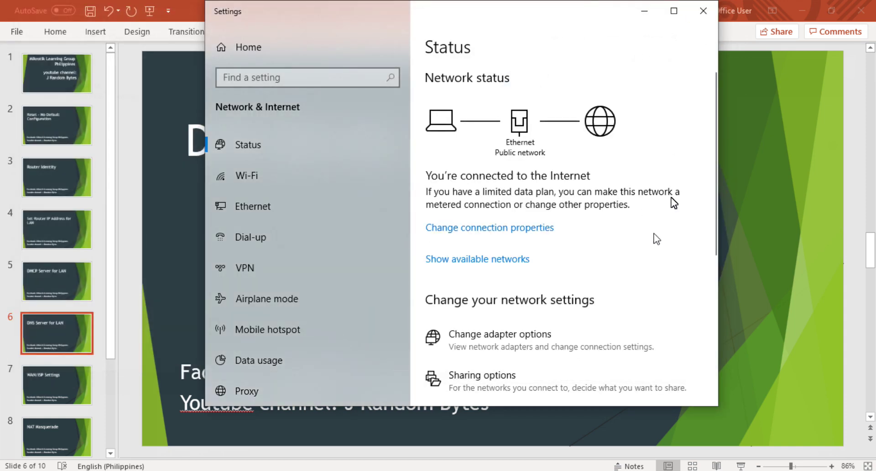
click(704, 11)
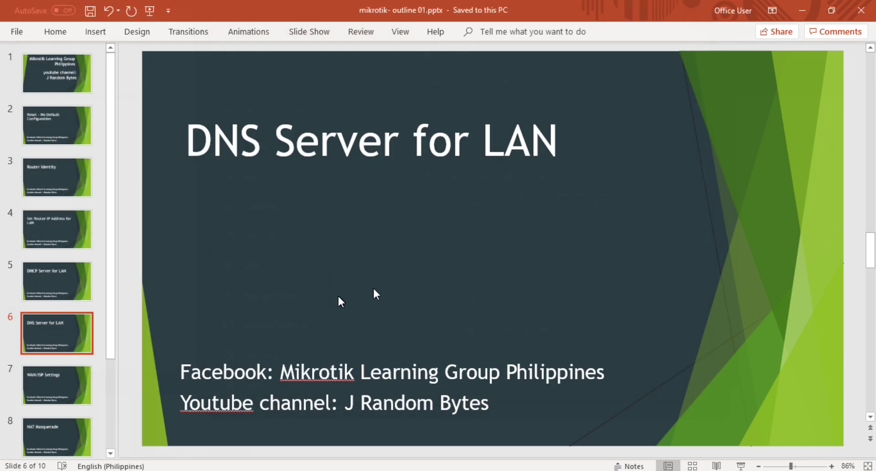
Step: Show slide 7, WAN/ISP Settings, in PowerPoint, check the google.com page in the browser and return to WinBox
click(66, 384)
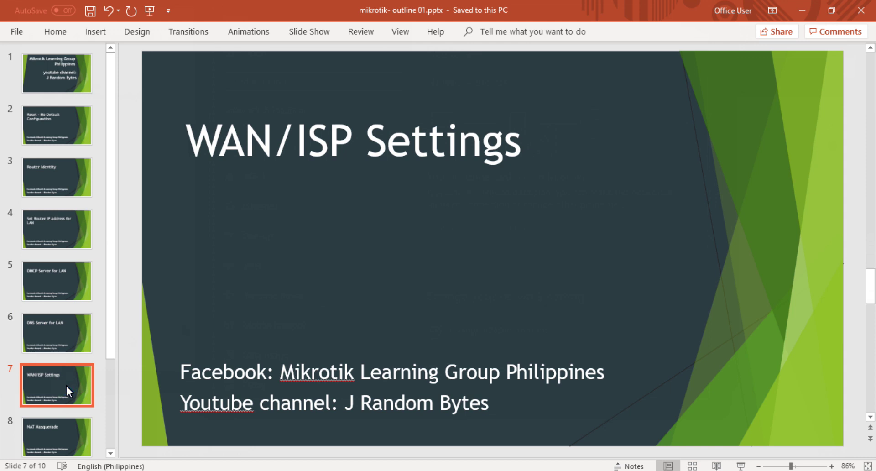
drag(110, 326, 106, 347)
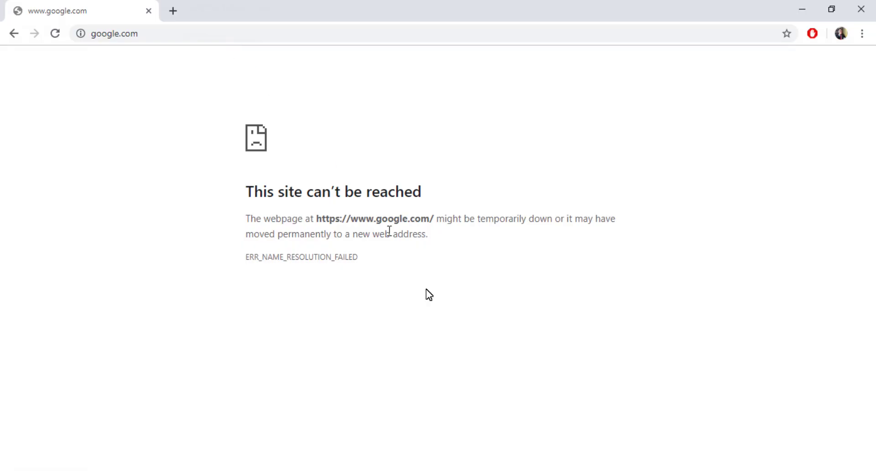
click(802, 9)
click(523, 470)
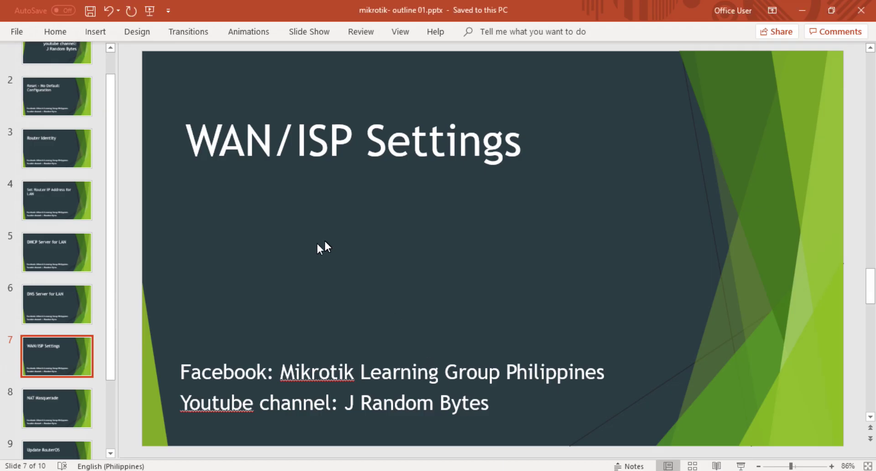
click(797, 11)
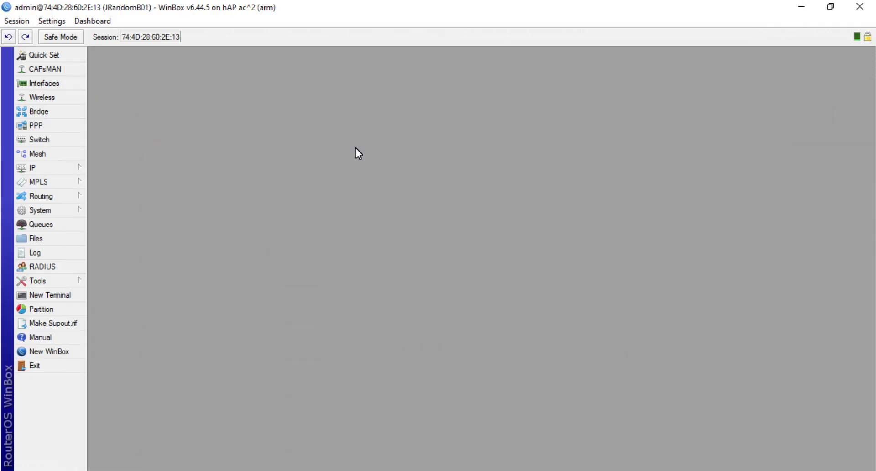
Step: Add a DHCP client on ether1, keeping Use Peer DNS, Use Peer NTP and Add Default Route set to yes
click(59, 170)
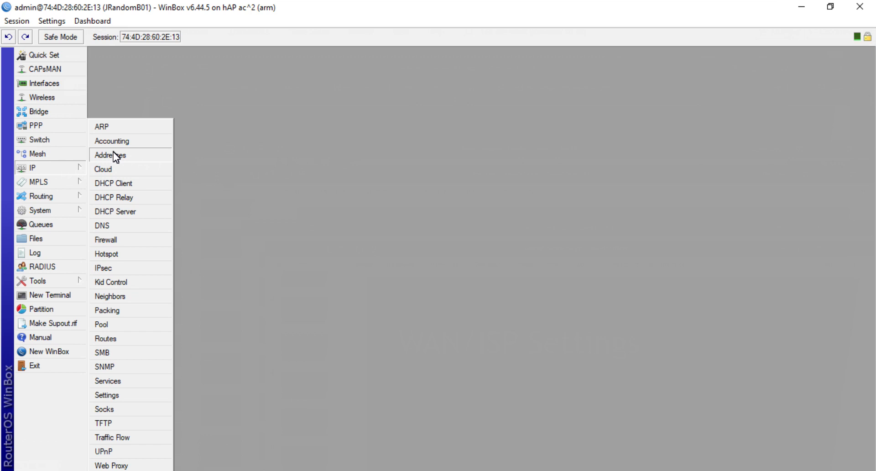
click(270, 168)
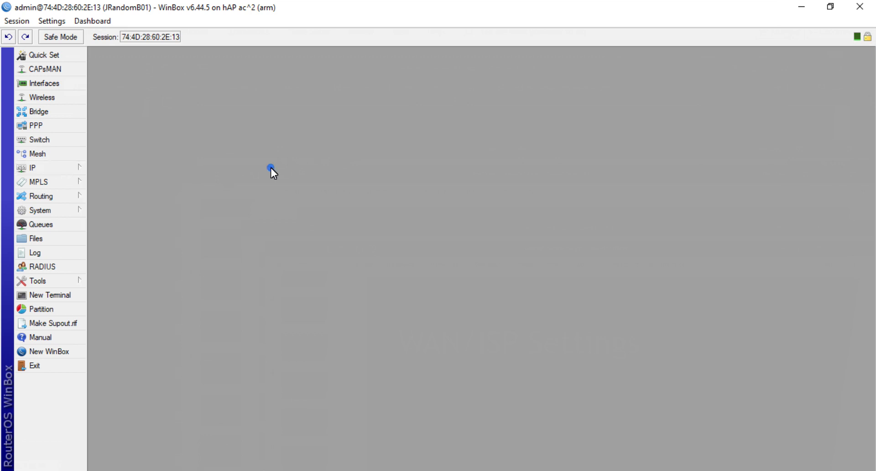
click(35, 167)
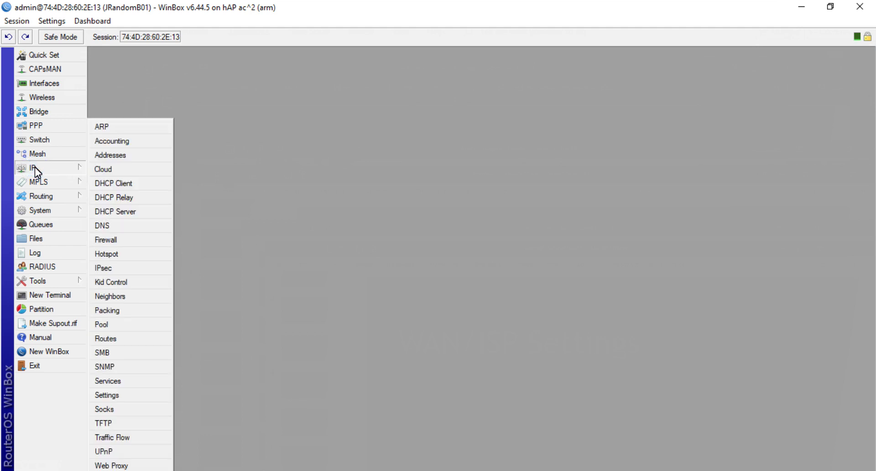
click(134, 186)
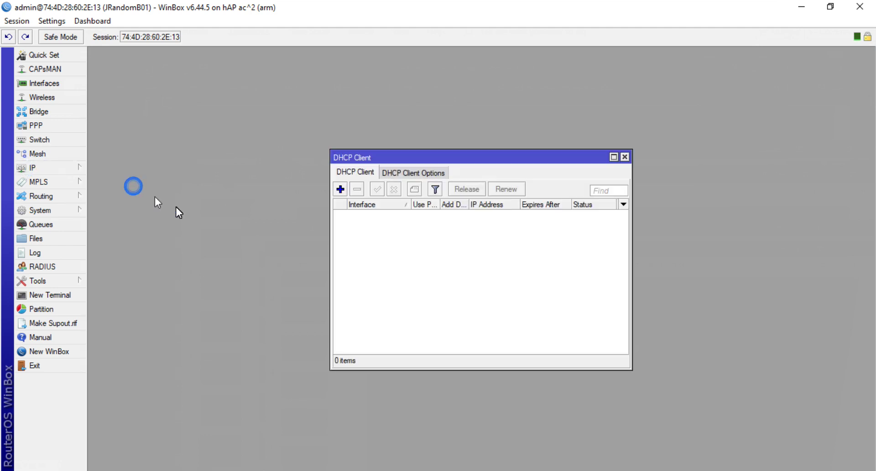
click(343, 193)
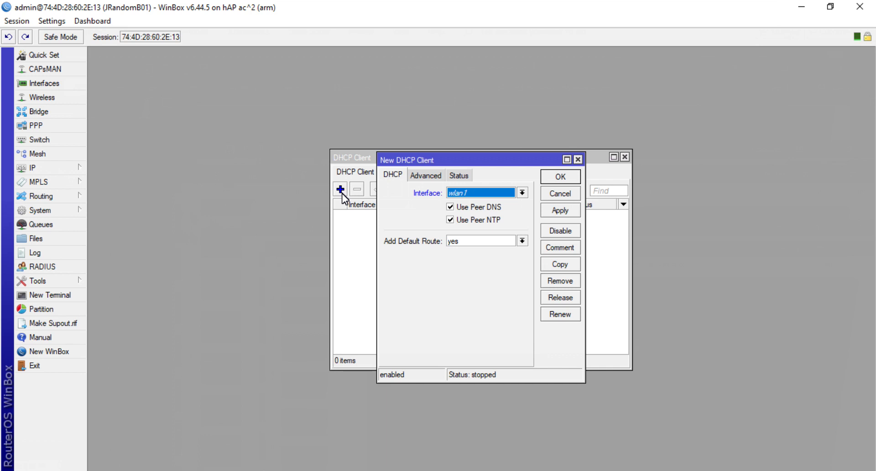
click(469, 192)
click(468, 202)
click(554, 213)
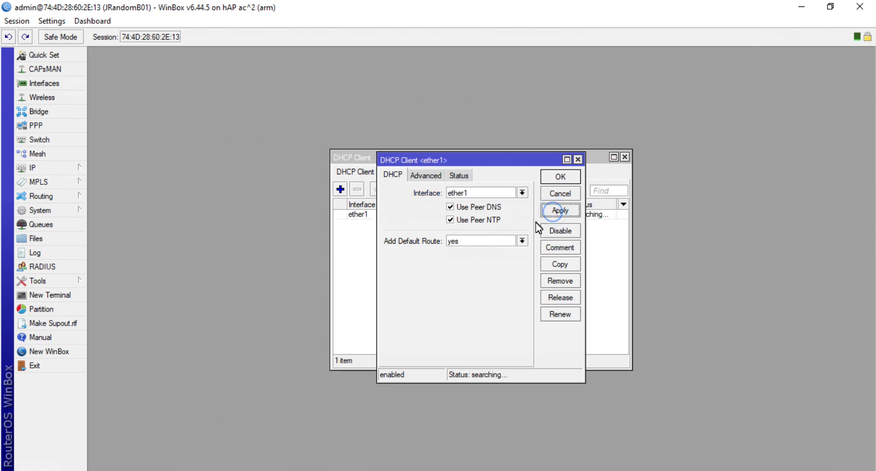
click(558, 178)
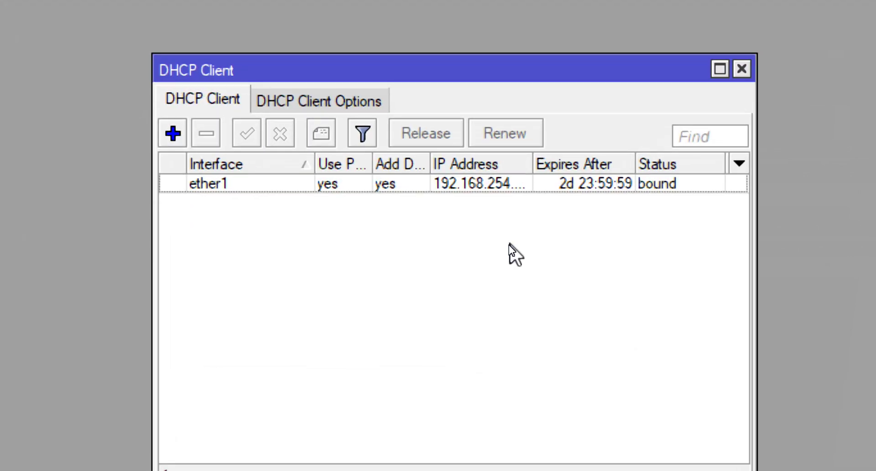
Step: Widen the IP Address column in the DHCP Client list and check the ether1 entry in the router's Address List
drag(532, 165, 587, 168)
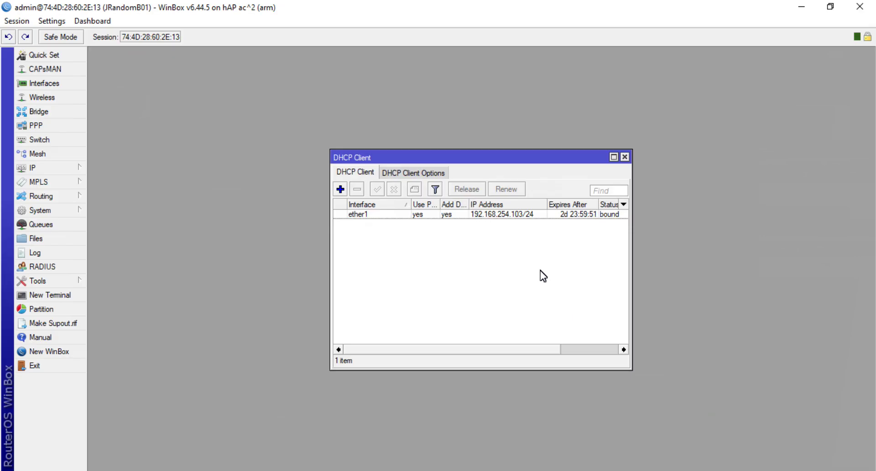
click(64, 168)
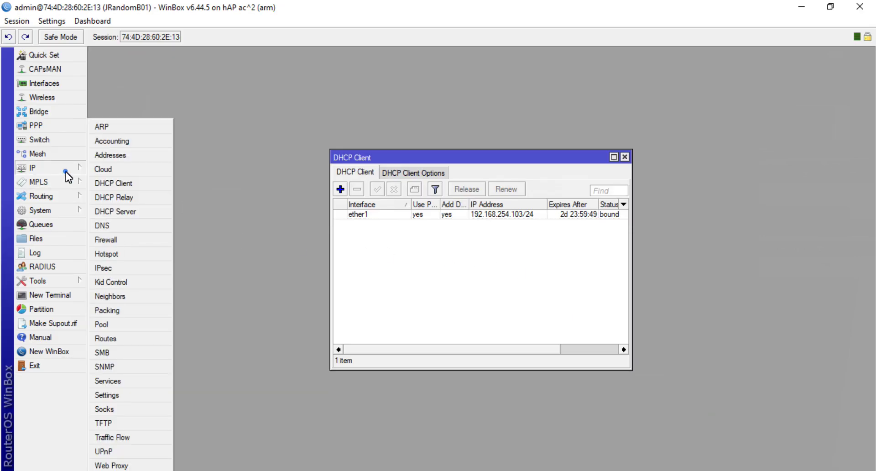
click(135, 157)
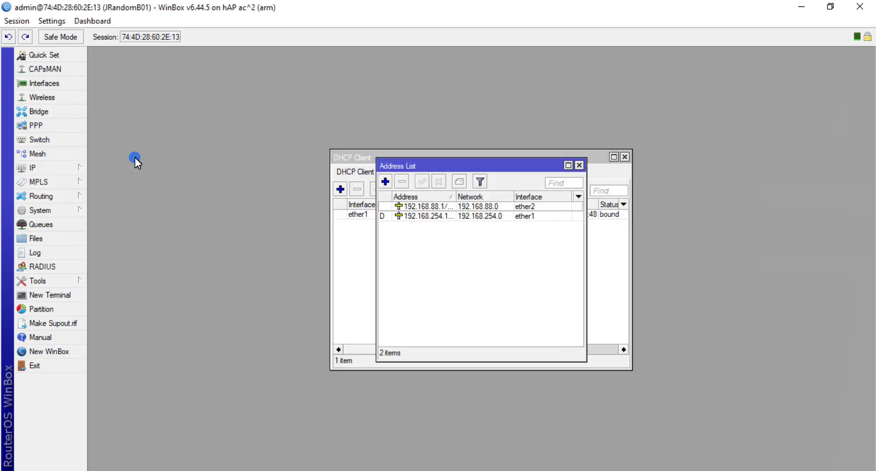
click(455, 216)
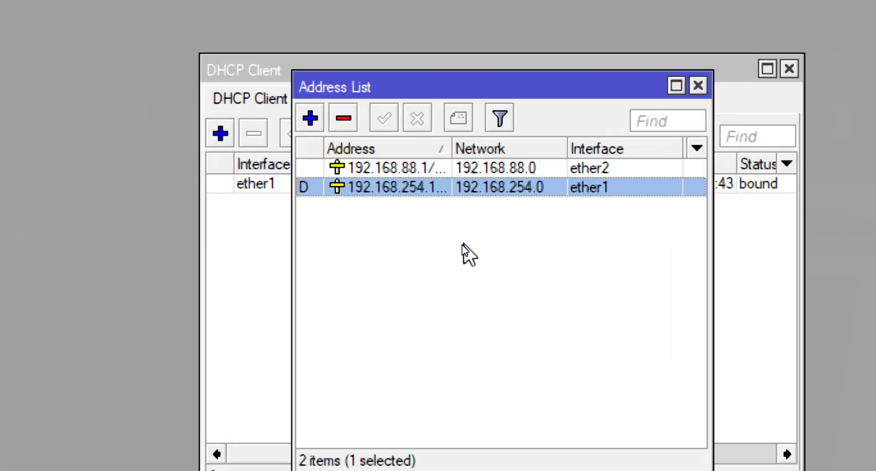
Step: Widen the Address column in the Address List to show the full ether1 address, and close the list
drag(452, 146, 499, 148)
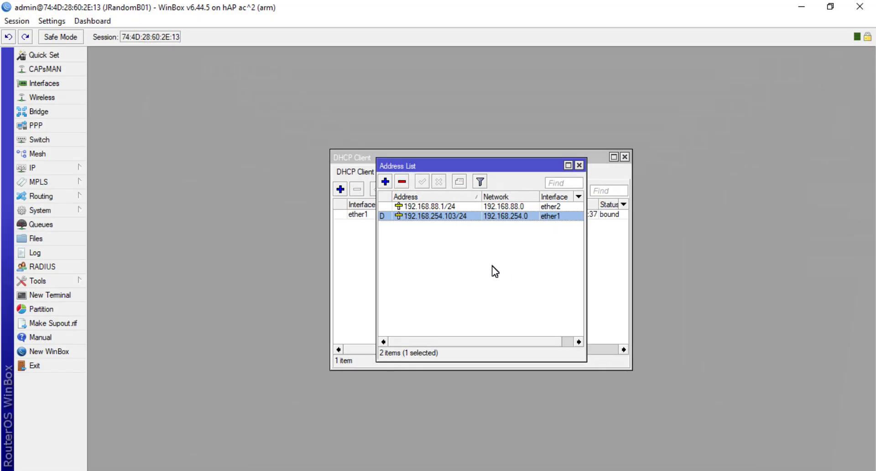
click(579, 165)
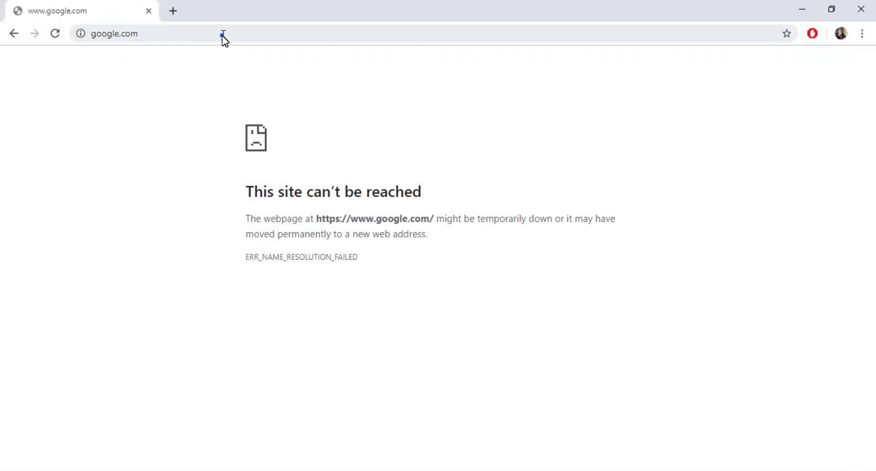
click(222, 35)
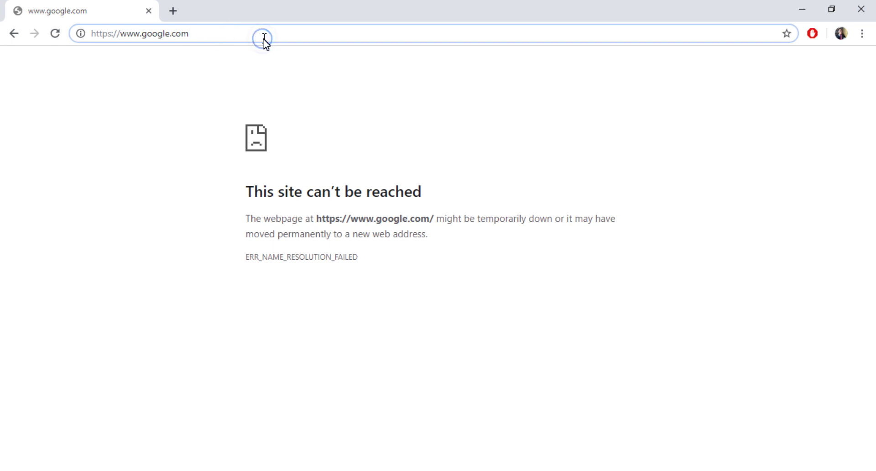
key(Return)
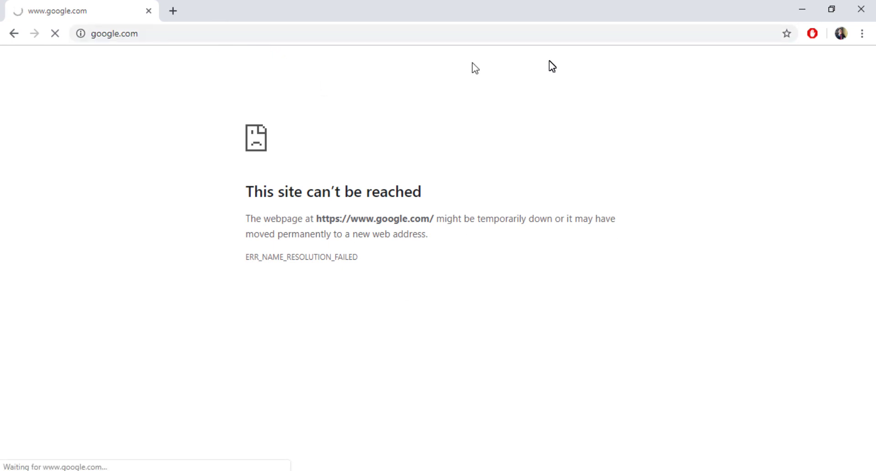
click(804, 14)
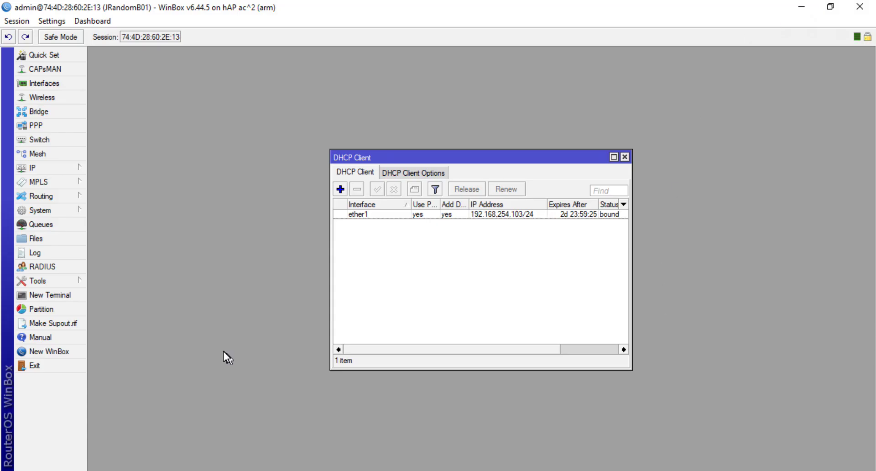
Step: Ping google.com from a router terminal, and close the terminal and the DHCP Client window
click(72, 296)
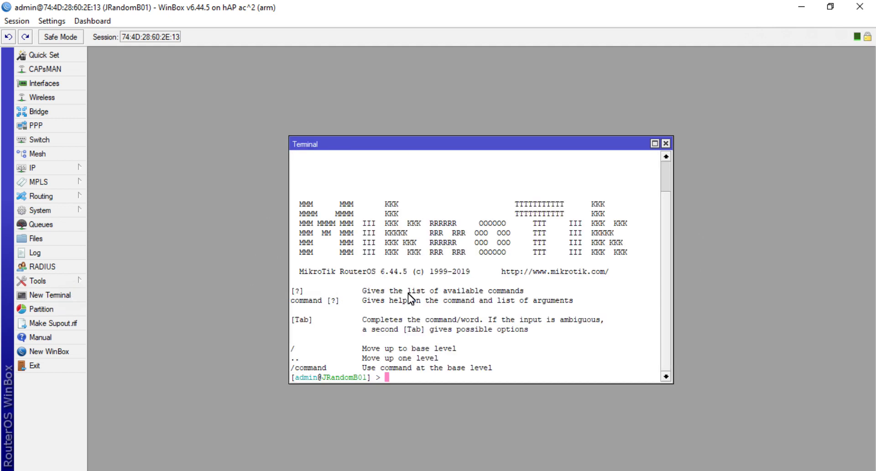
text(ping google.com)
key(Return)
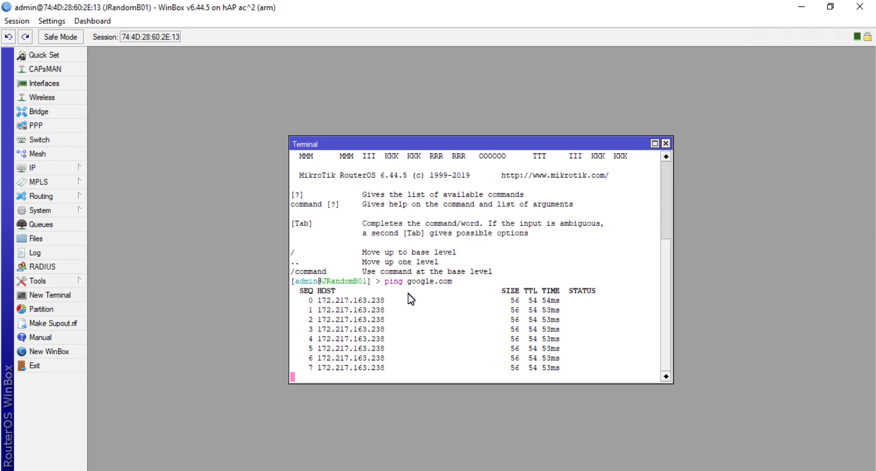
click(667, 145)
click(626, 157)
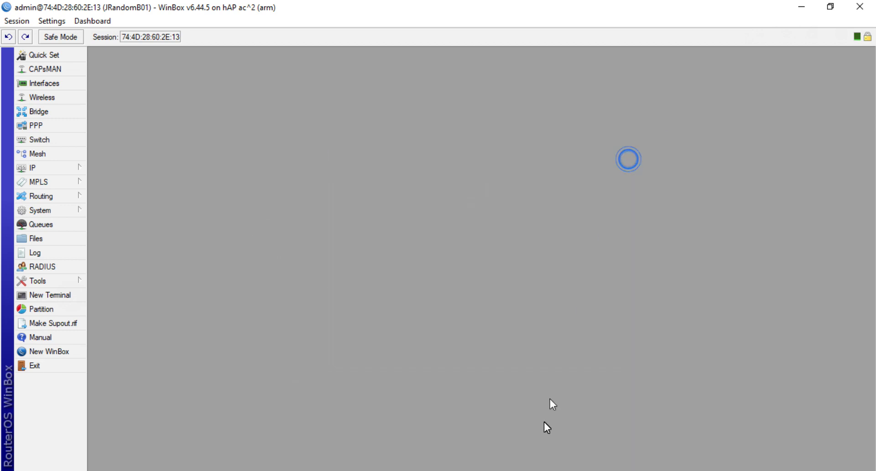
Step: Show slide 8, NAT Masquerade, in PowerPoint and return to WinBox
click(538, 466)
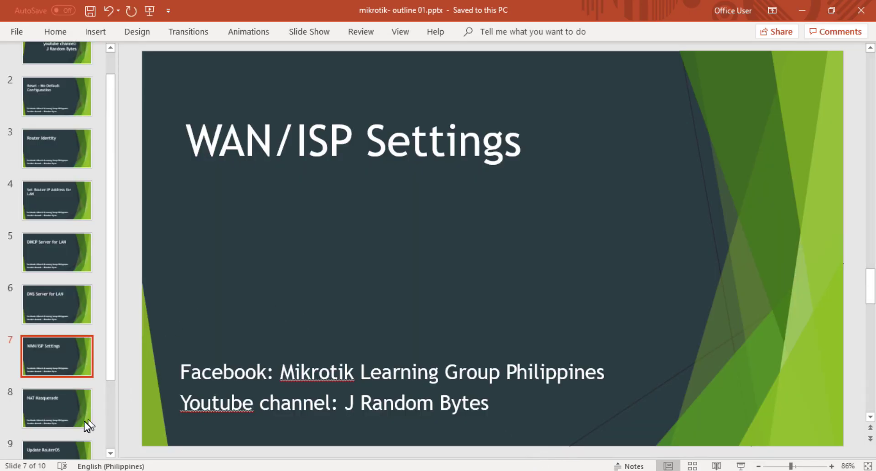
click(70, 417)
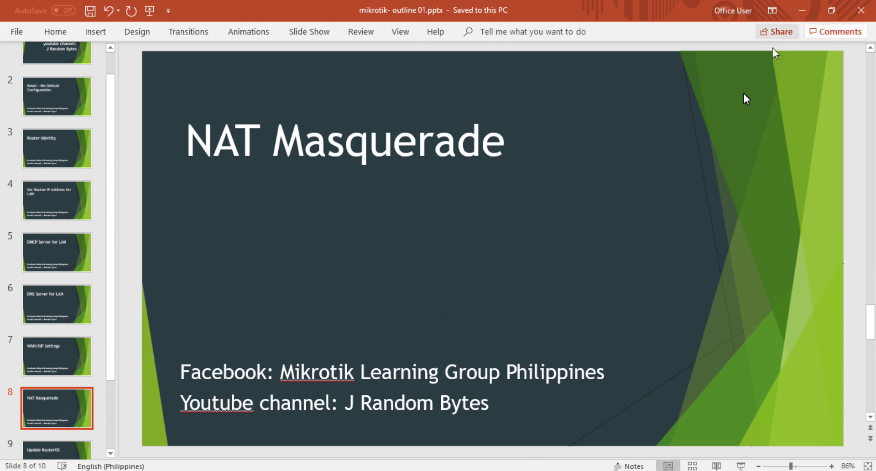
key(alt+Tab)
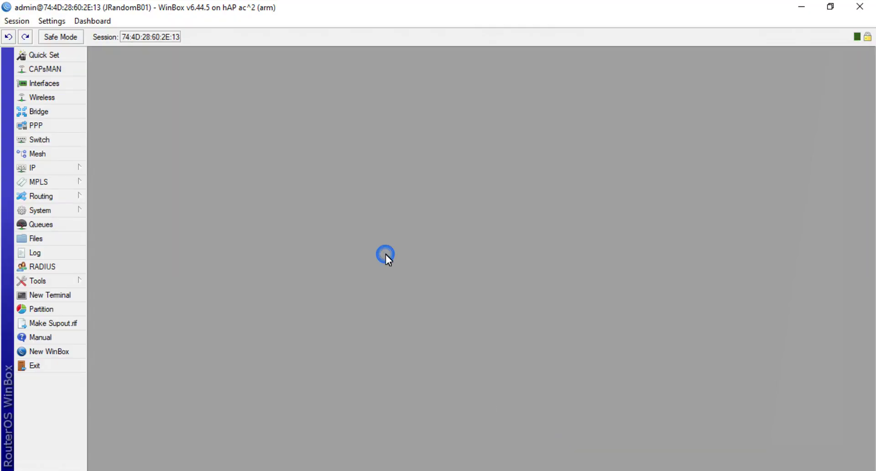
Step: Start a new firewall NAT rule with chain srcnat and ether1 as the outgoing interface
click(59, 172)
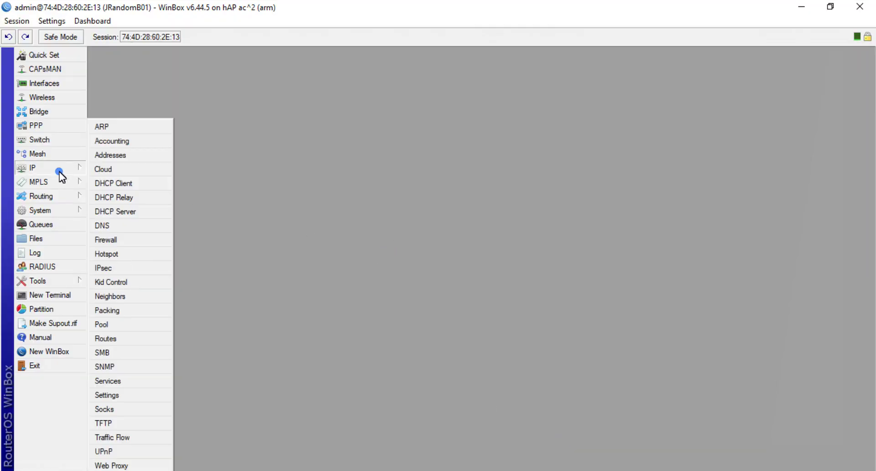
click(135, 237)
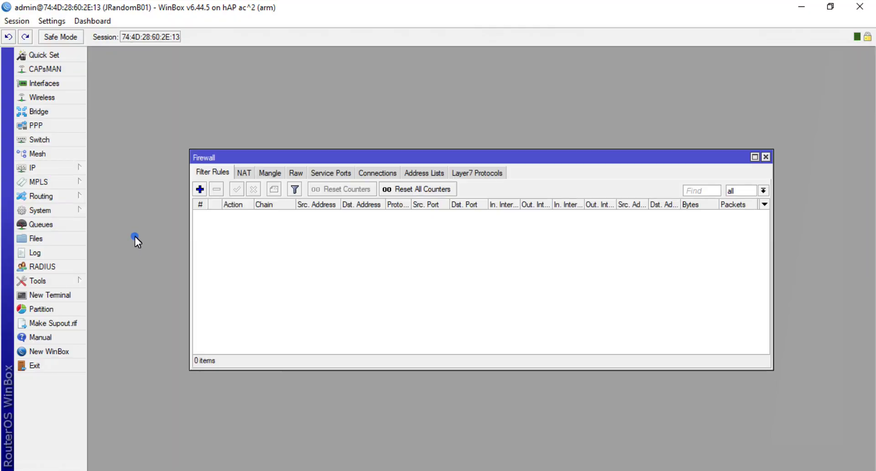
click(249, 172)
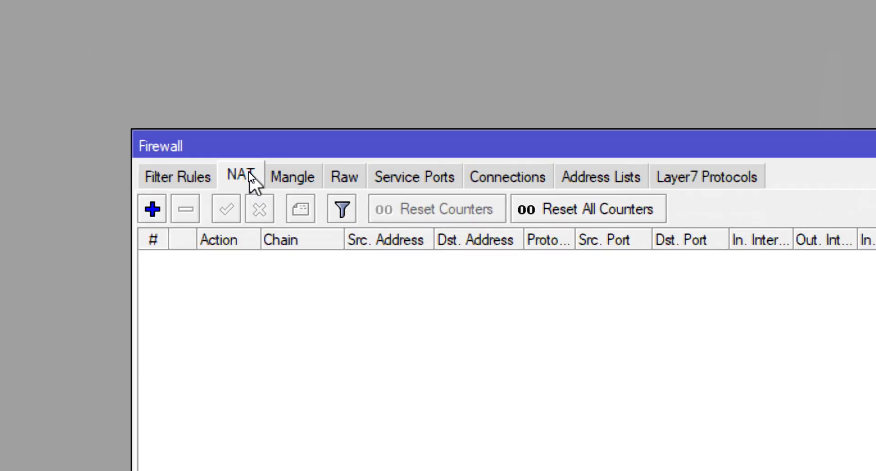
click(152, 209)
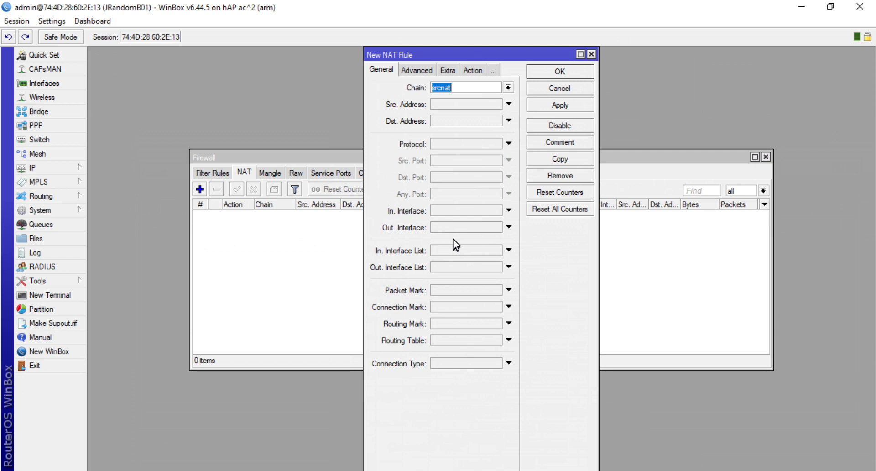
click(493, 231)
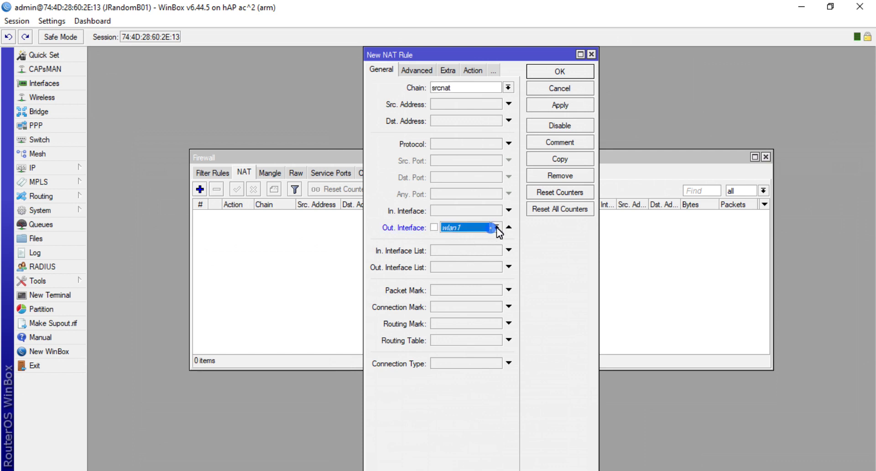
click(497, 227)
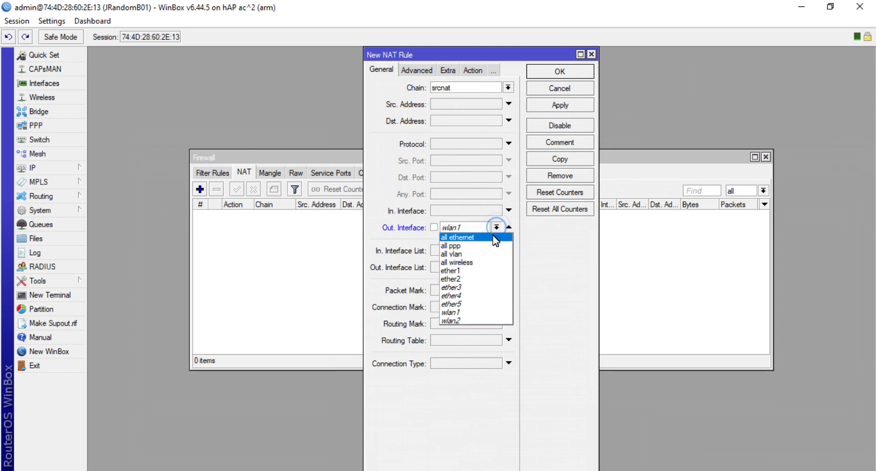
click(481, 272)
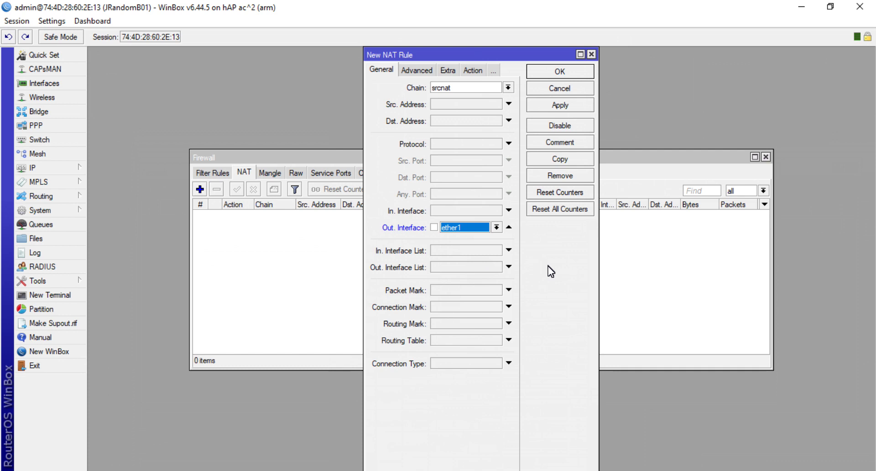
Step: Set the new NAT rule's action to masquerade and save the rule
click(474, 72)
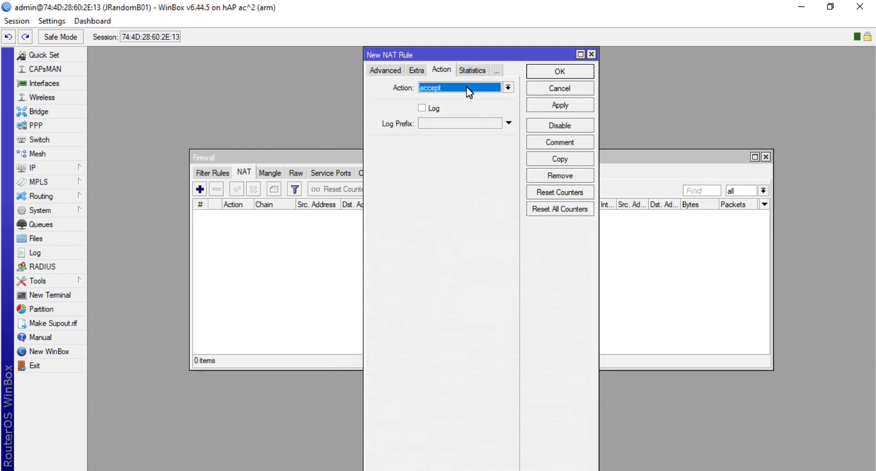
click(467, 86)
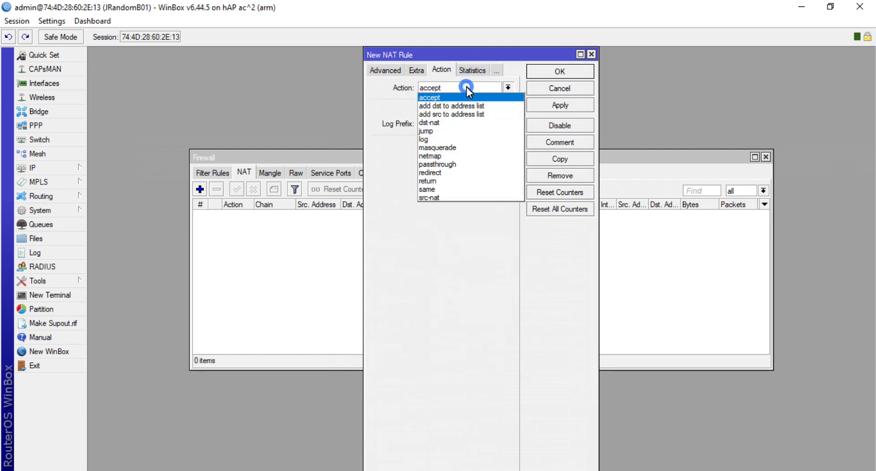
click(458, 148)
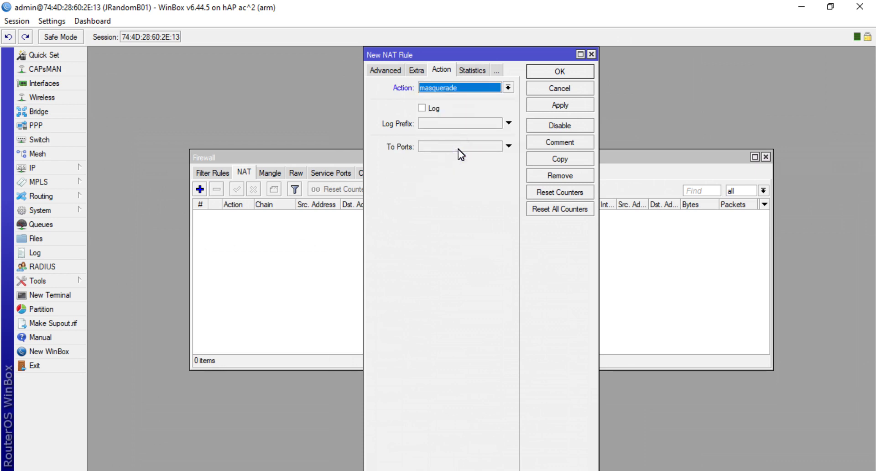
click(536, 107)
click(547, 75)
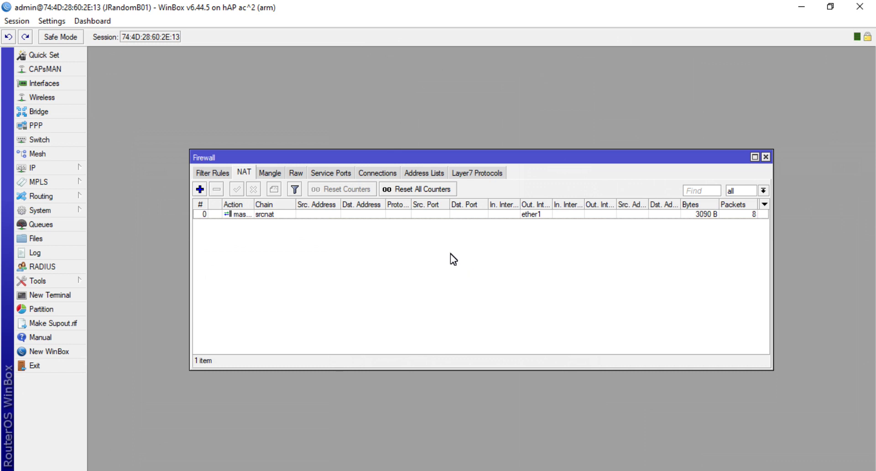
click(473, 469)
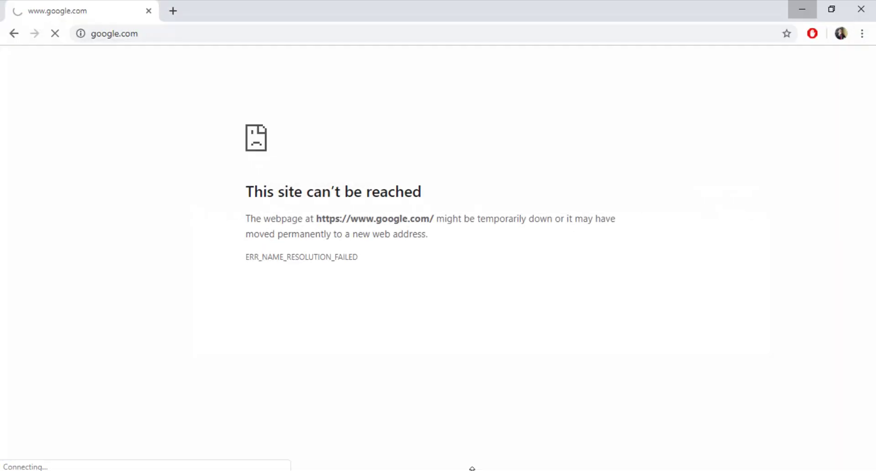
click(195, 37)
click(240, 37)
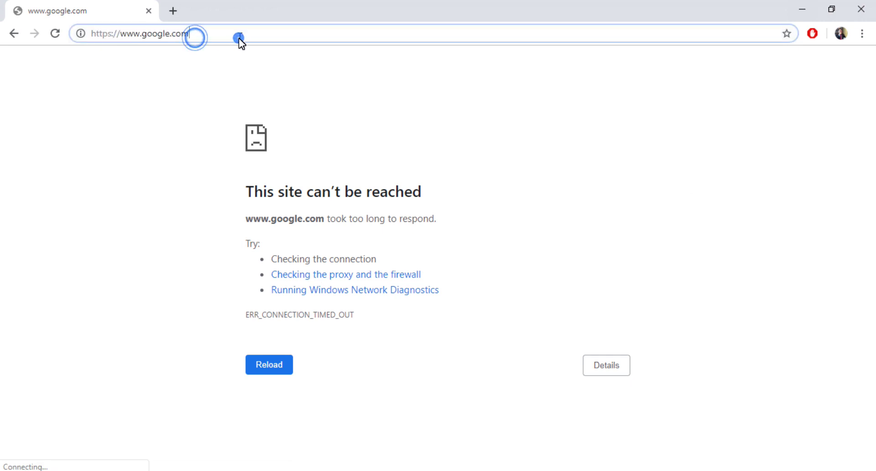
key(Return)
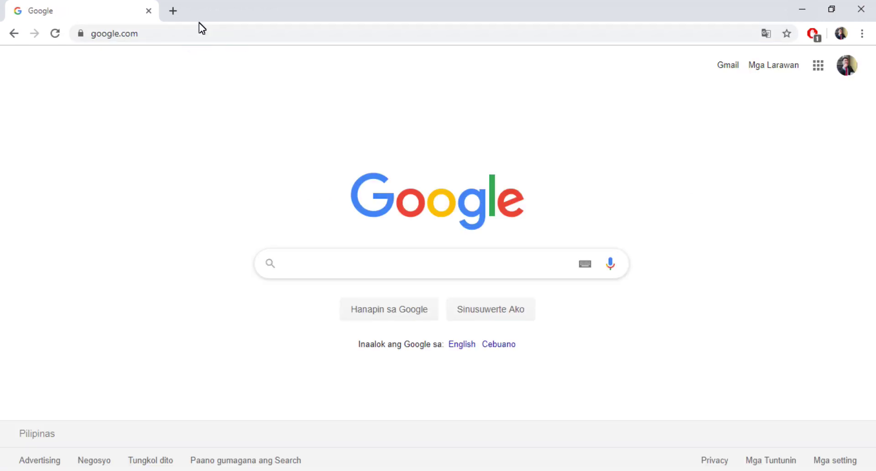
click(811, 10)
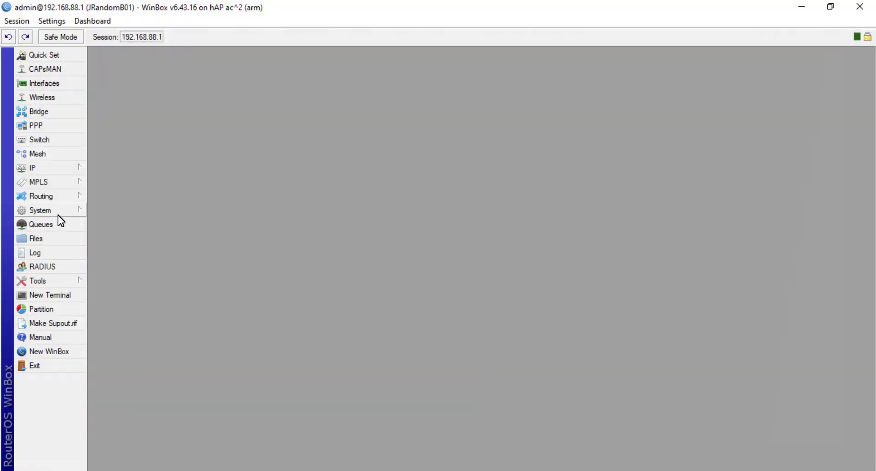
Step: Enable the router's SNTP client and set the primary NTP server to time.apple.com
click(59, 214)
click(123, 378)
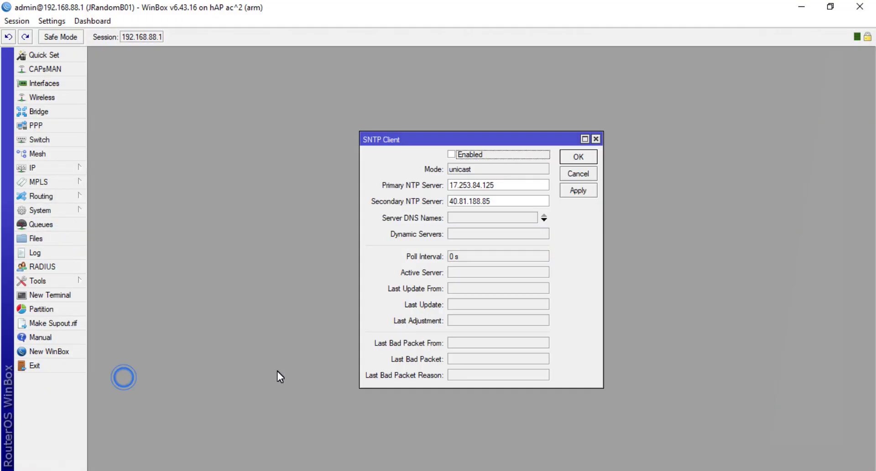
click(452, 154)
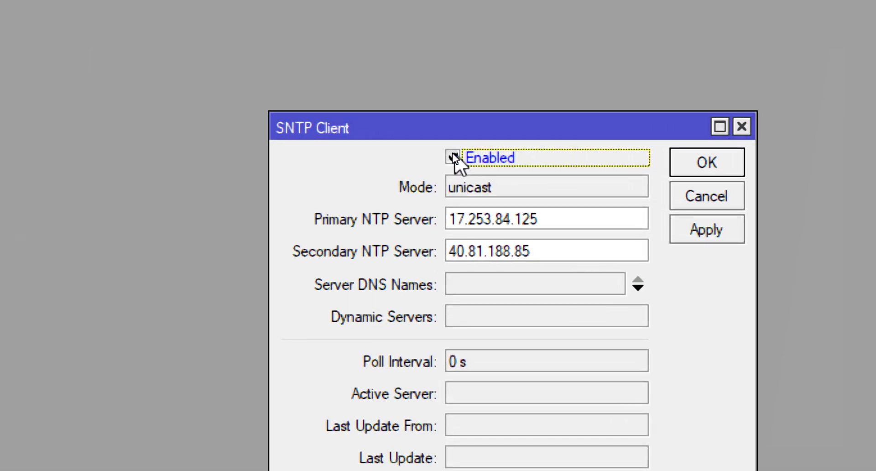
click(554, 219)
double_click(555, 219)
text(time.)
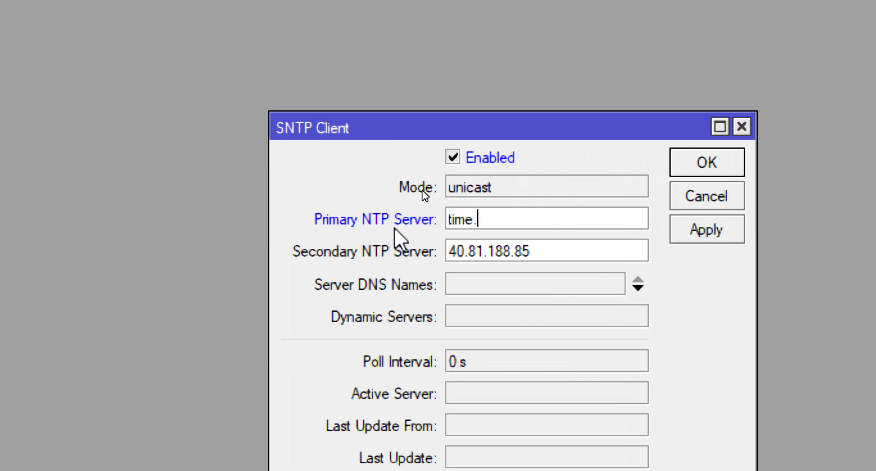
text(apple.com)
Step: Set the secondary NTP server to time.windows.com and save the SNTP client settings
key(Tab)
text(time.a)
key(BackSpace)
text(windows.com)
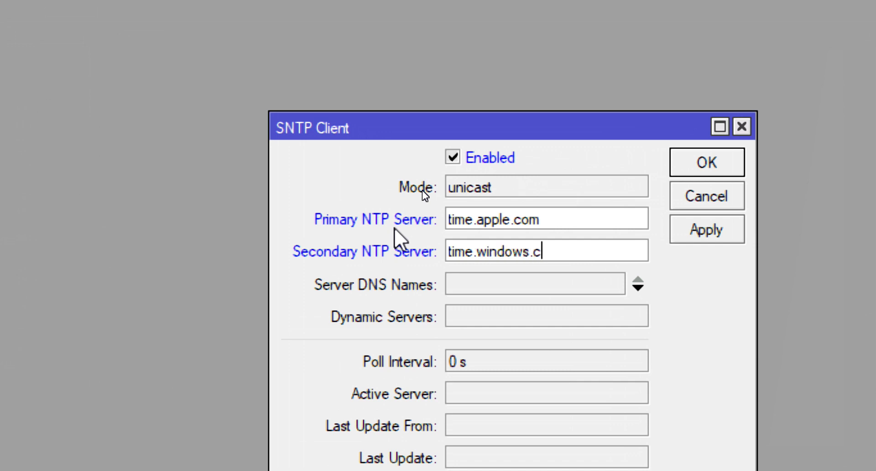
click(694, 229)
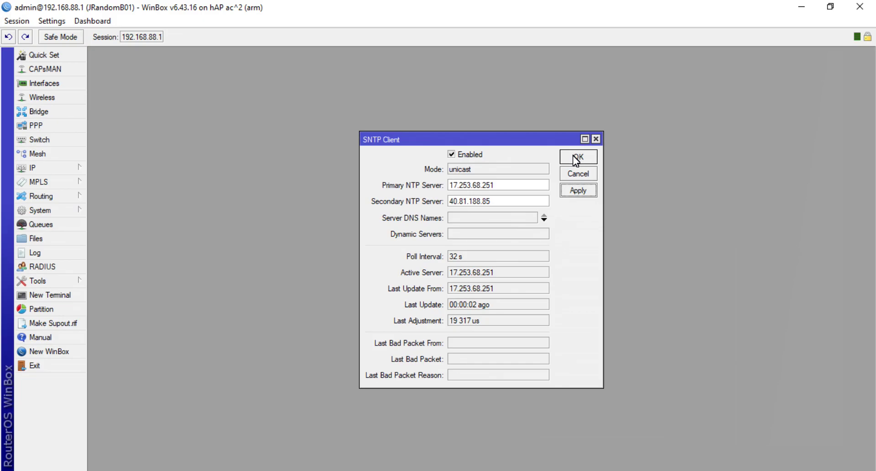
click(576, 157)
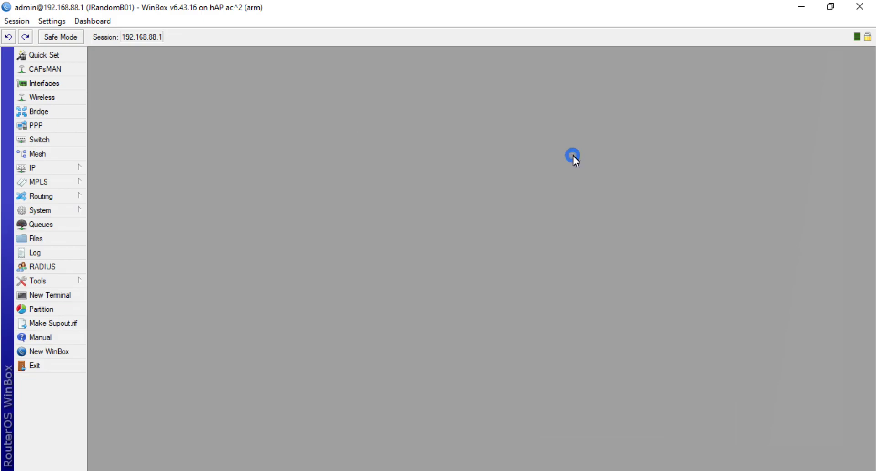
Step: Add the time, date, CPU, memory and uptime indicators to the dashboard
right_click(800, 40)
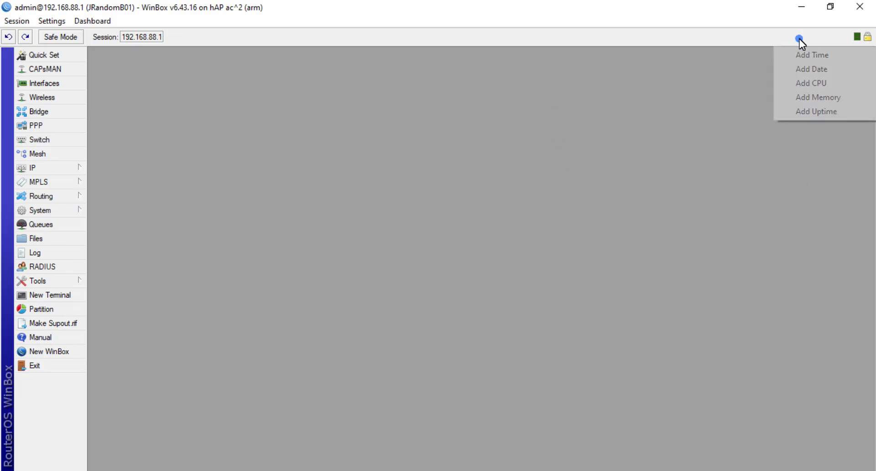
click(804, 51)
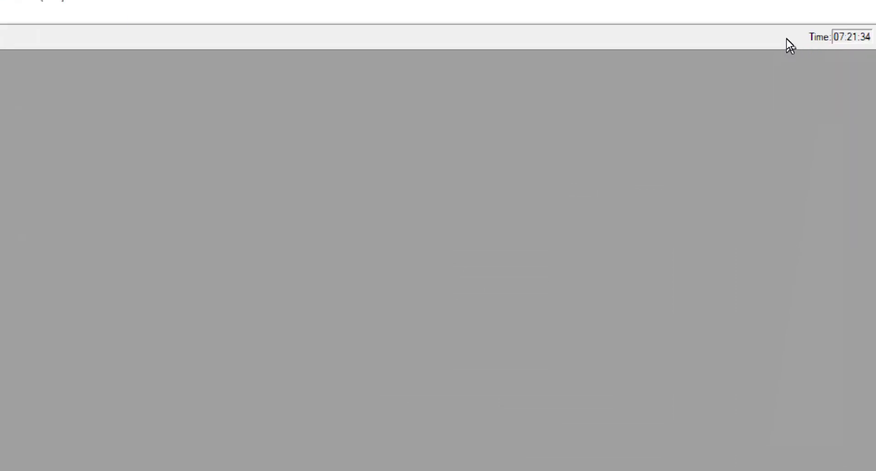
right_click(665, 36)
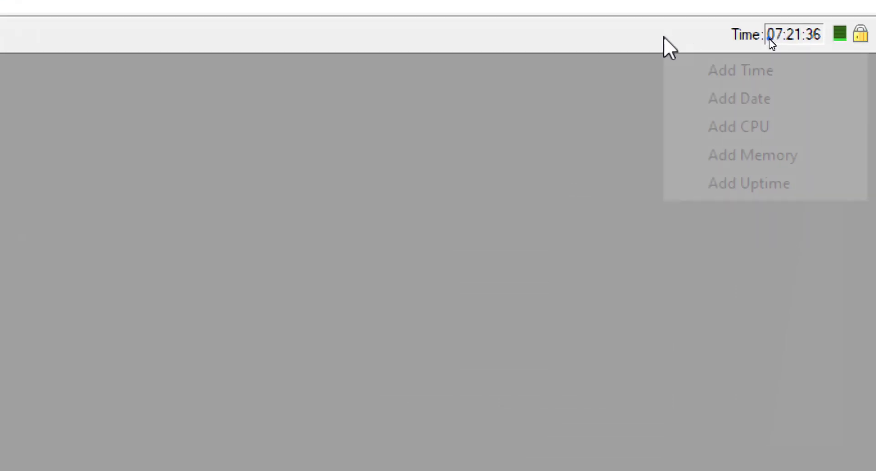
click(712, 105)
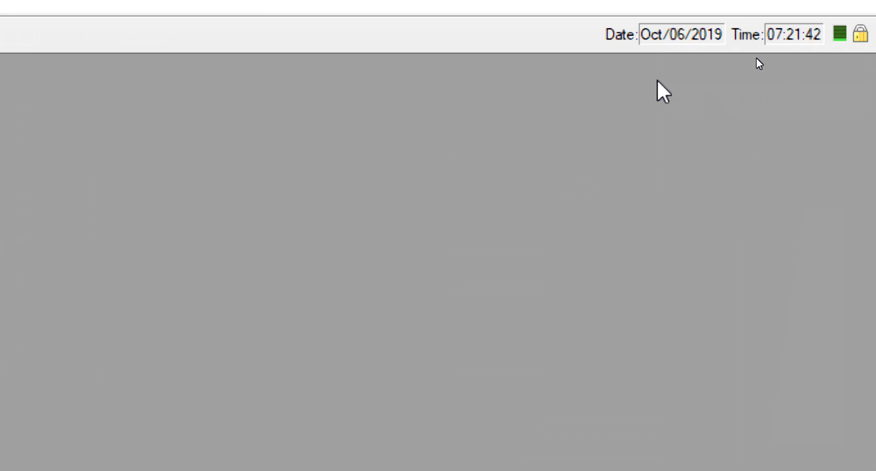
right_click(547, 35)
click(613, 117)
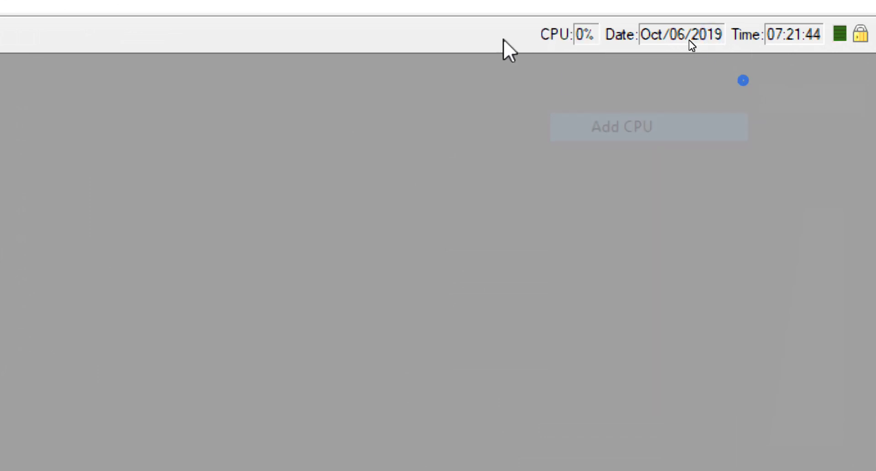
right_click(483, 34)
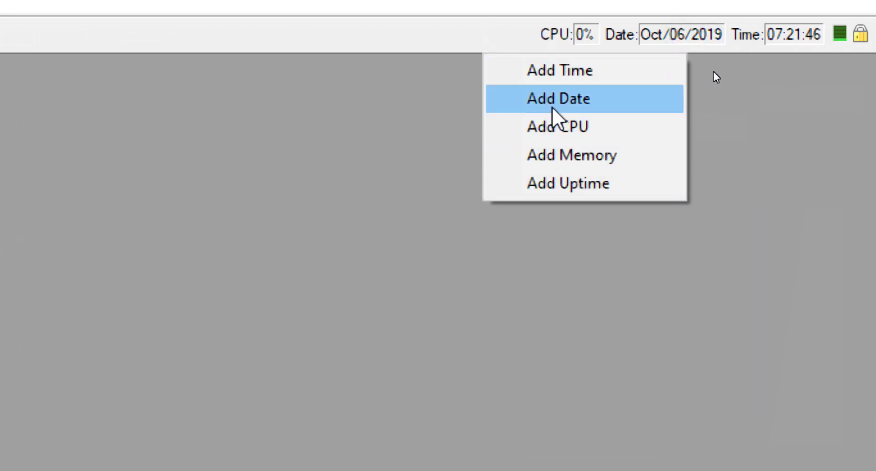
click(555, 158)
right_click(333, 35)
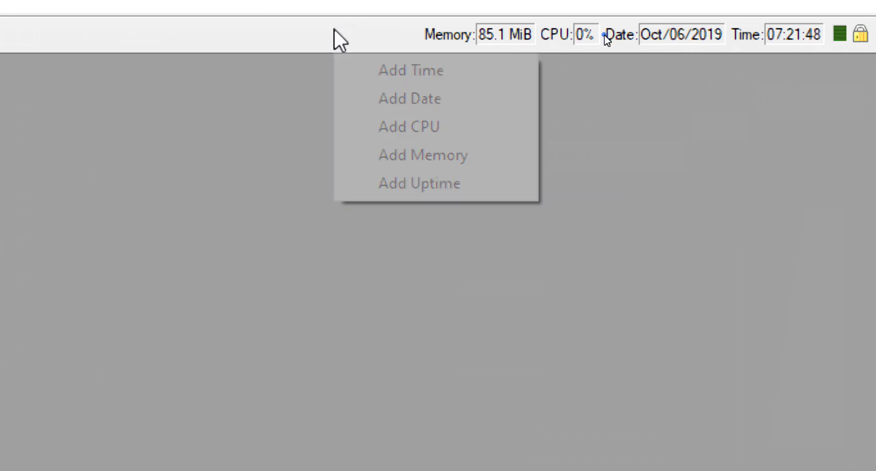
click(381, 184)
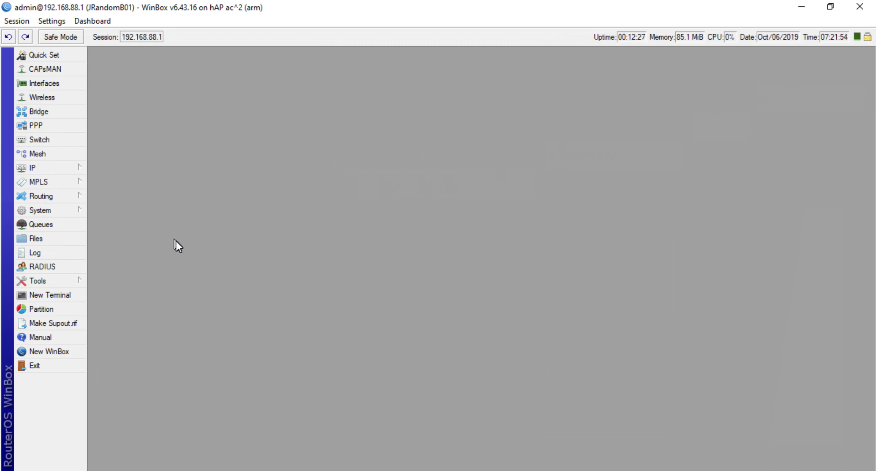
Step: Open the router log to review the time stamps of its entries, and close it
click(70, 252)
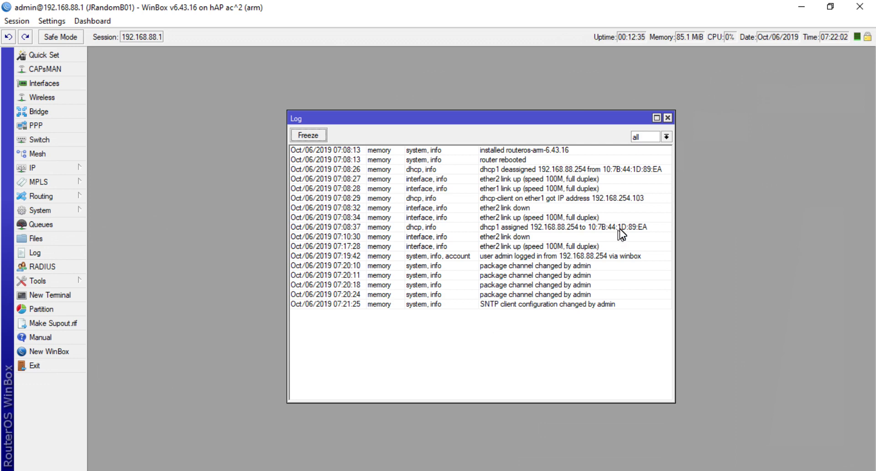
click(669, 118)
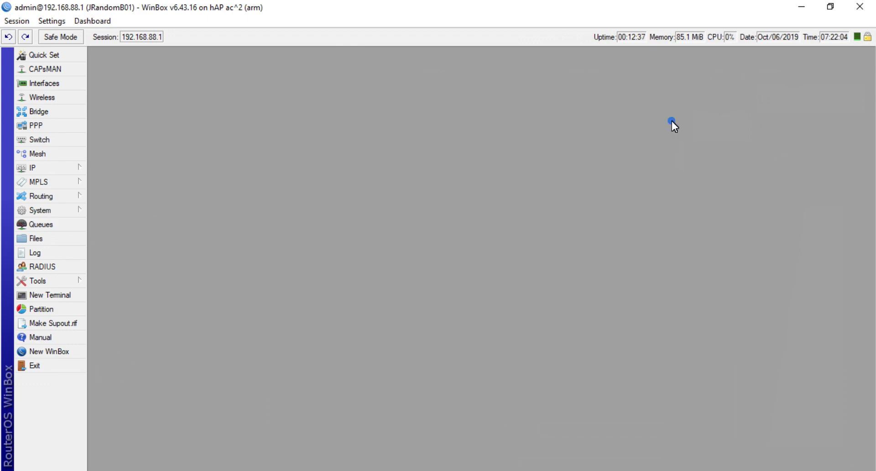
Step: Switch to the PowerPoint outline, show slide 10, Update RouterOS, and return to WinBox
click(536, 470)
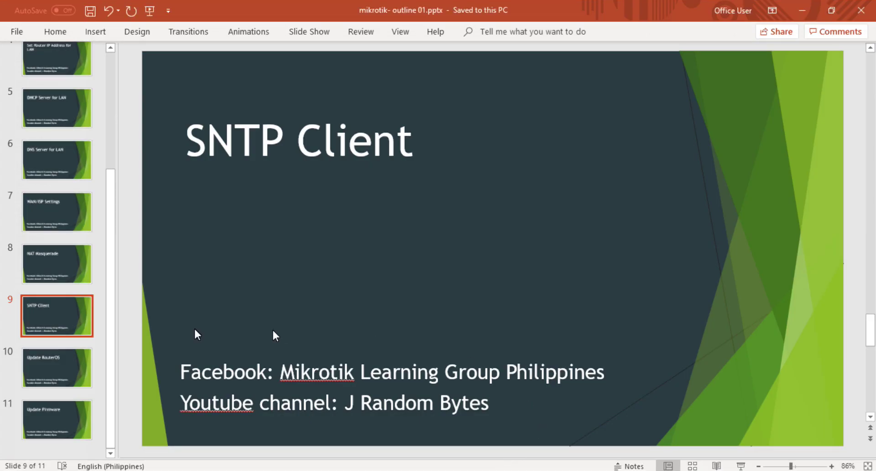
click(87, 357)
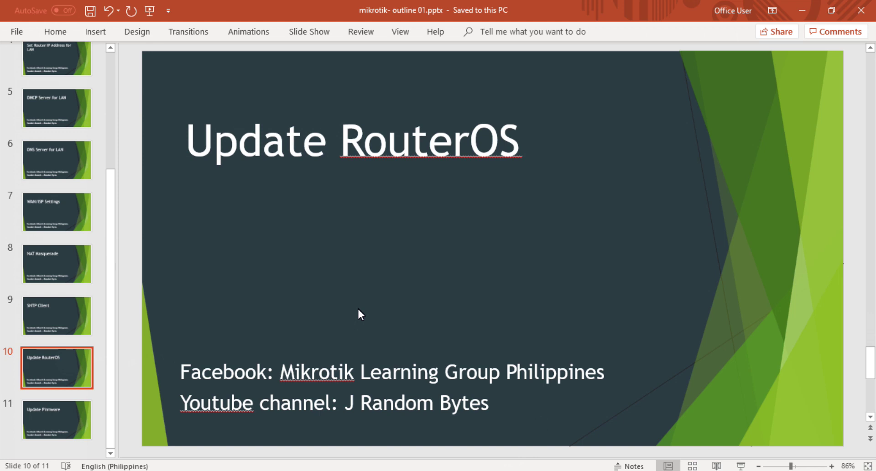
mouse_move(350, 160)
mouse_down()
mouse_move(344, 150)
mouse_move(522, 147)
mouse_up()
click(421, 275)
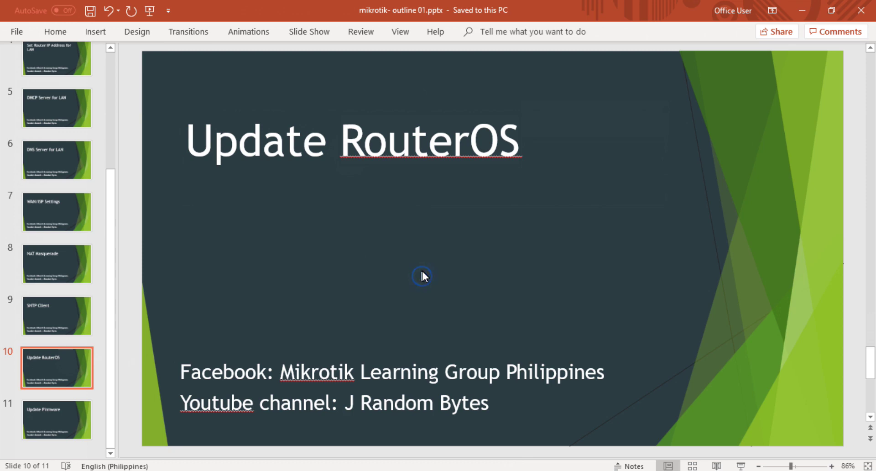
click(658, 470)
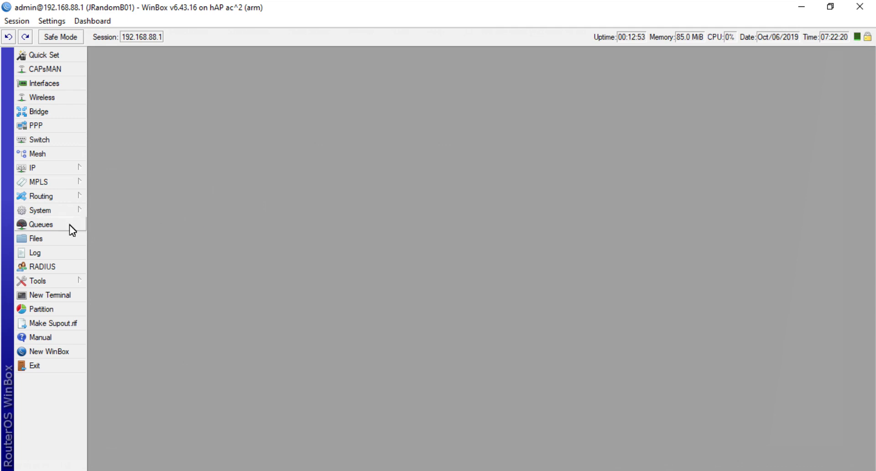
Step: Open the router's package list and check for RouterOS updates
click(62, 210)
click(122, 280)
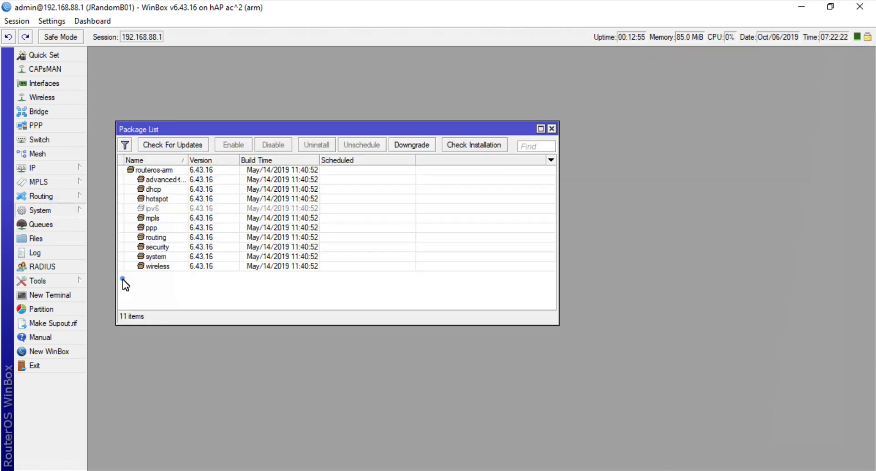
click(182, 146)
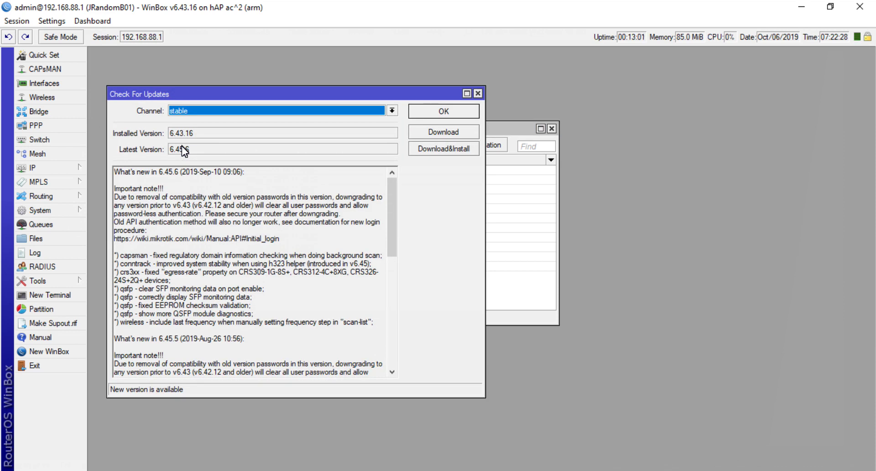
Step: Set the update channel to long term, and download and install RouterOS 6.44.5
click(199, 111)
click(199, 111)
click(199, 111)
click(192, 121)
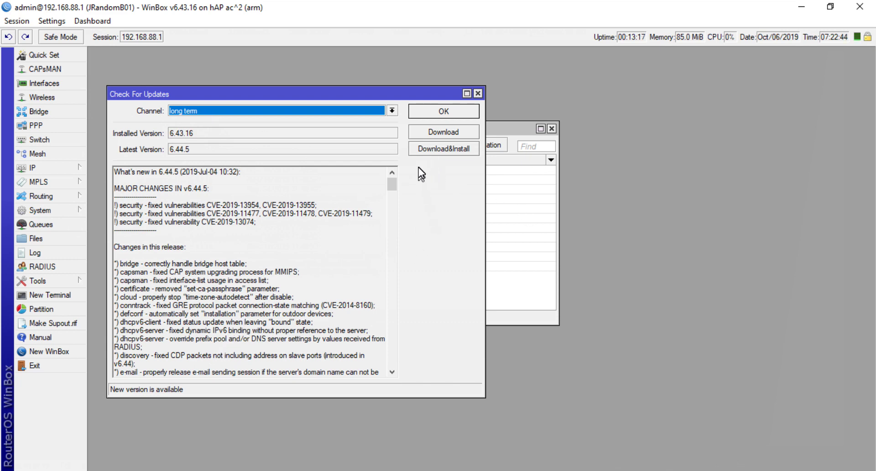
click(423, 152)
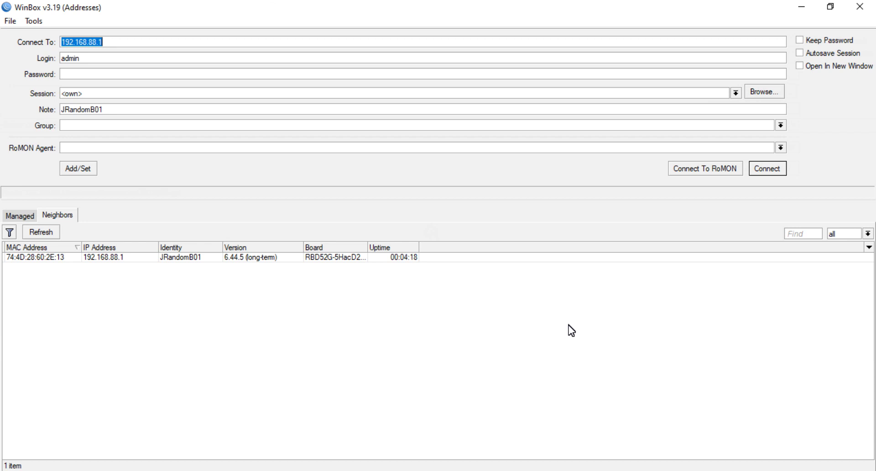
Step: Reconnect to the router at 192.168.88.1 as admin and close the Queue List window
click(128, 257)
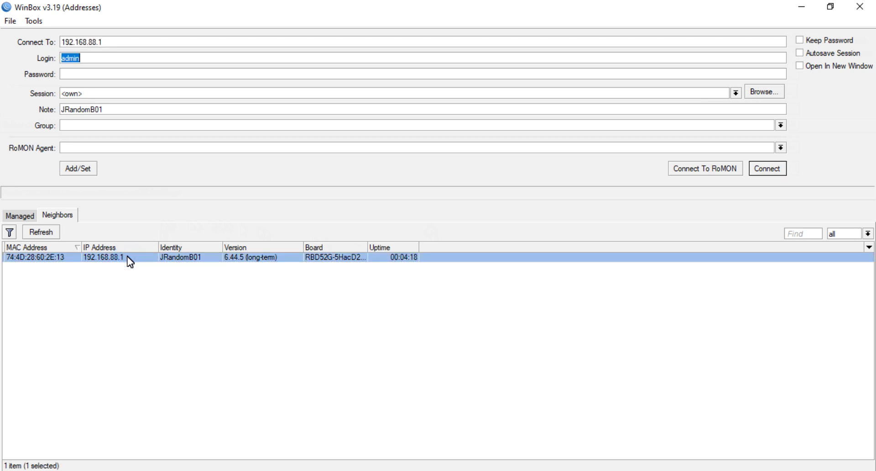
click(127, 261)
click(113, 62)
click(763, 170)
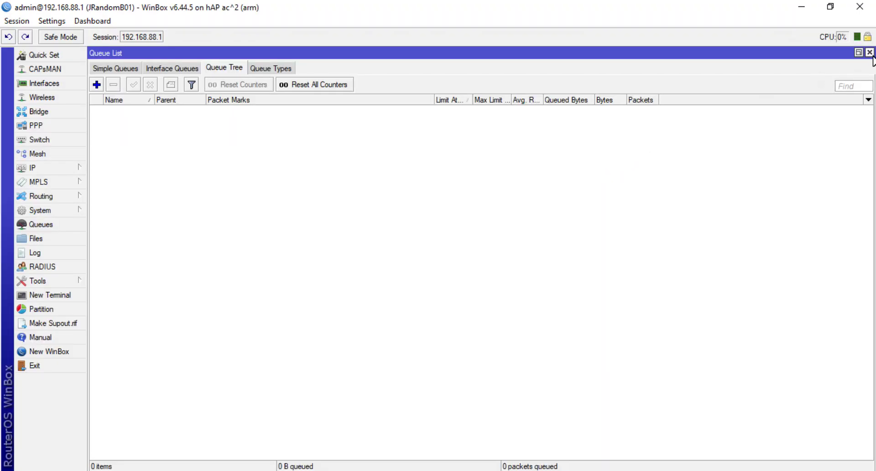
click(870, 52)
click(705, 122)
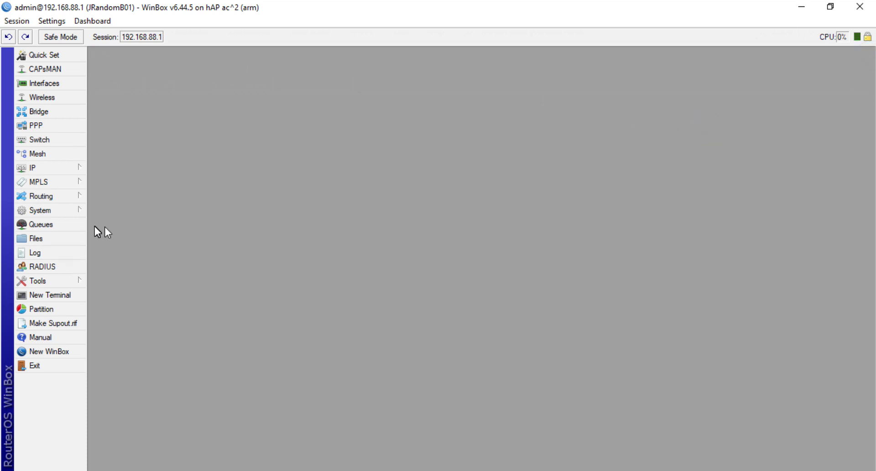
Step: Examine the installed package versions, check again for RouterOS updates, and close the update check
click(60, 214)
click(138, 288)
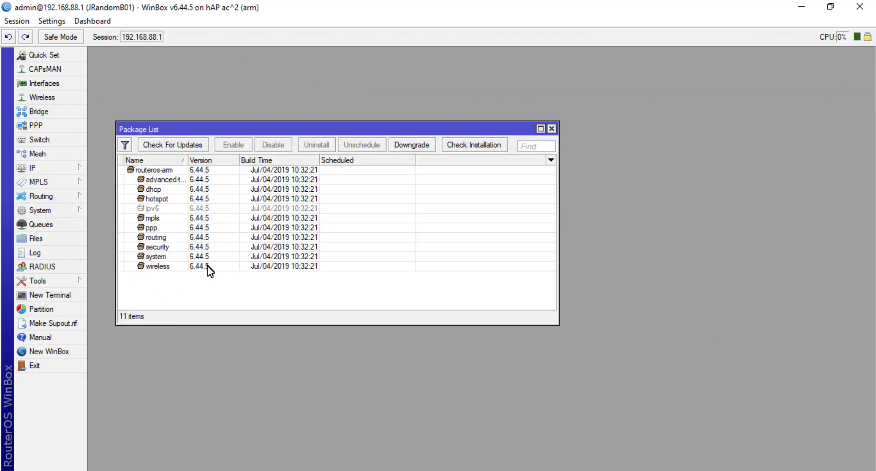
click(181, 149)
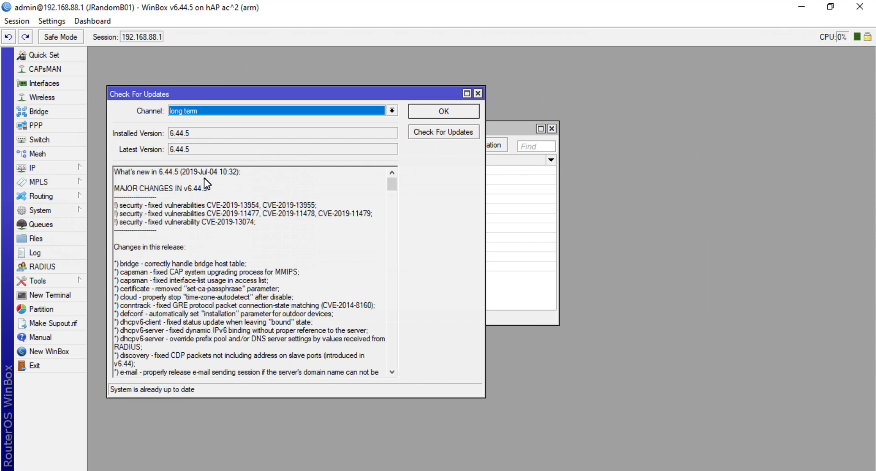
click(437, 116)
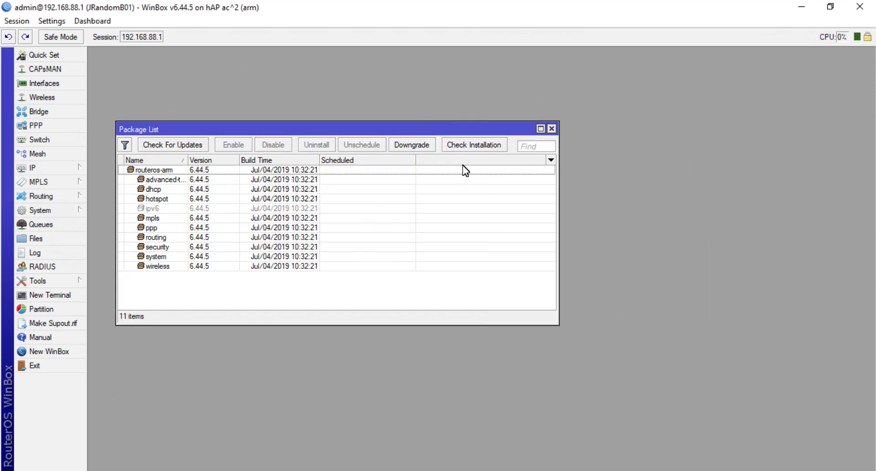
Step: Run the package installation check and close the package list
click(475, 145)
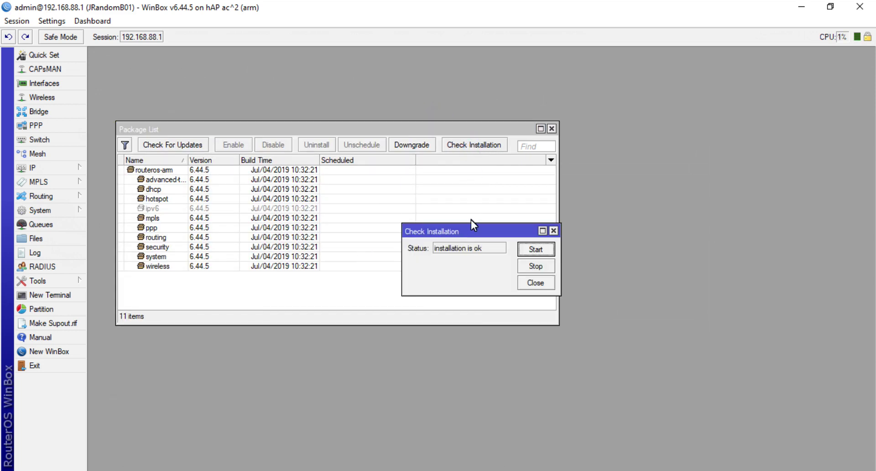
click(538, 283)
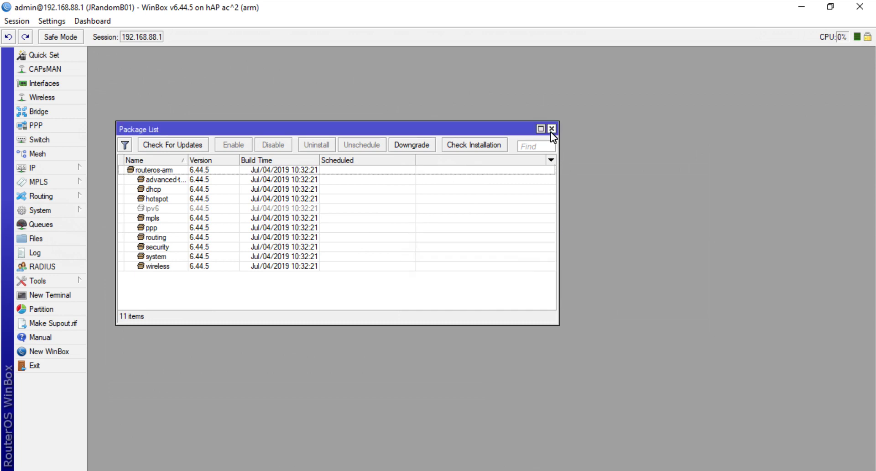
click(552, 129)
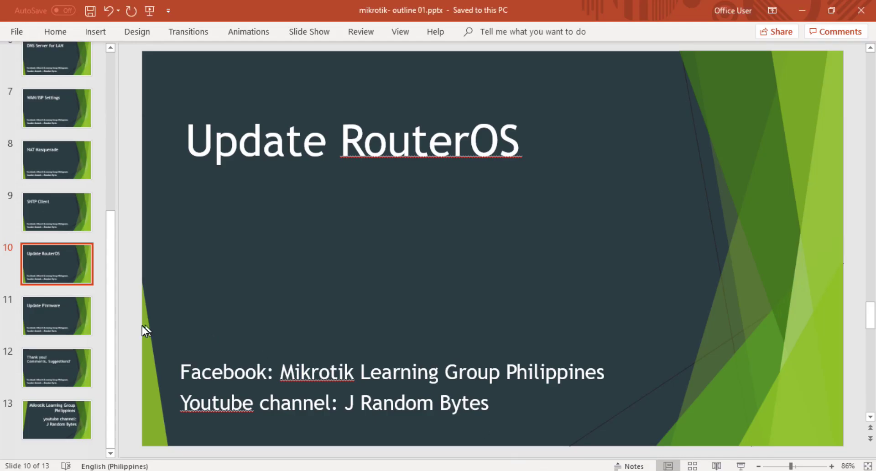
Step: Show the outline's Update Firmware slide, return to WinBox, and upgrade the Routerboard firmware to 6.44.5
click(70, 308)
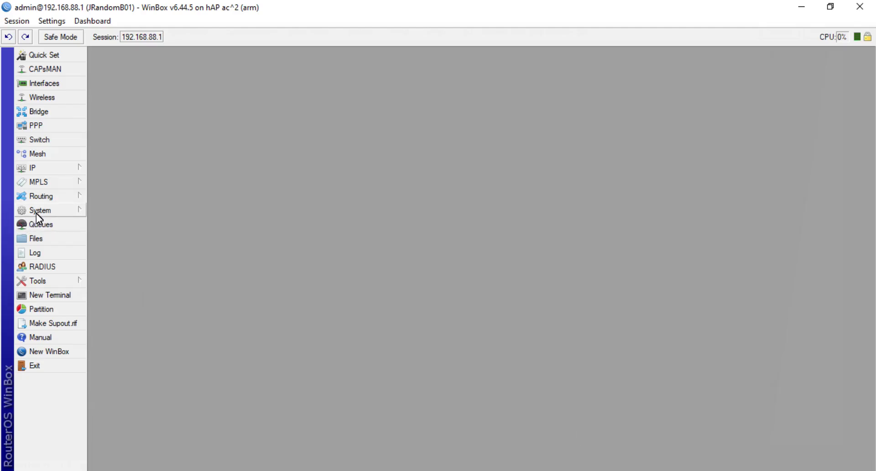
click(37, 213)
click(142, 368)
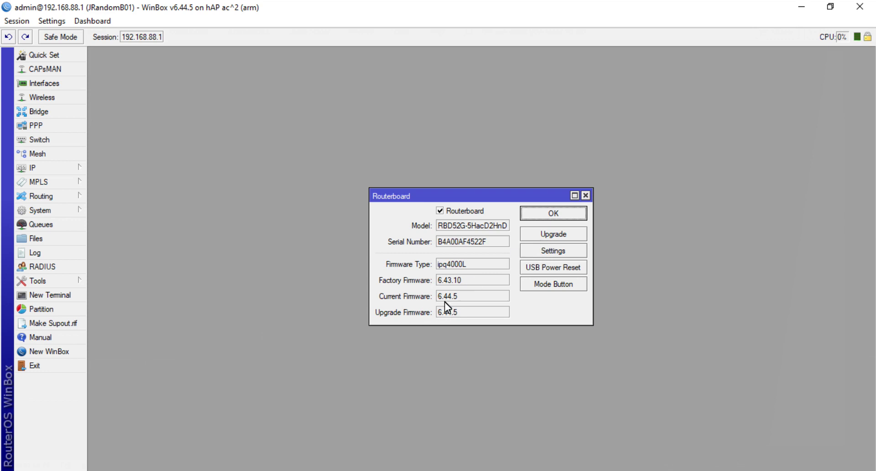
click(539, 239)
click(452, 256)
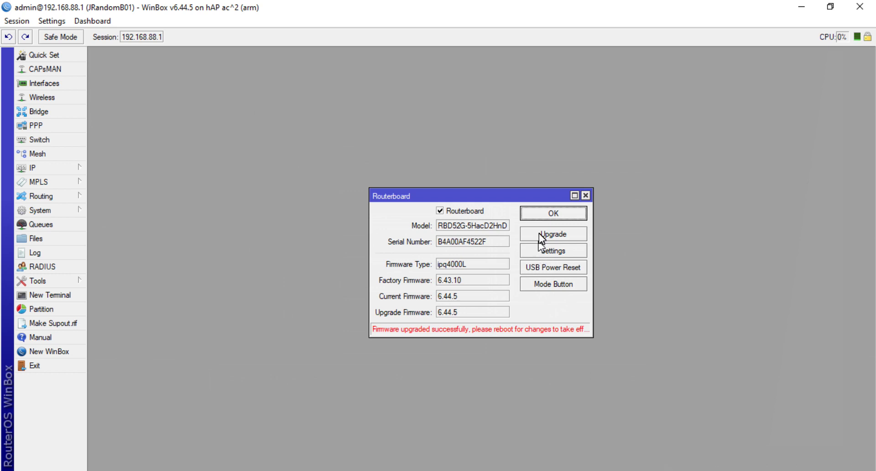
click(542, 217)
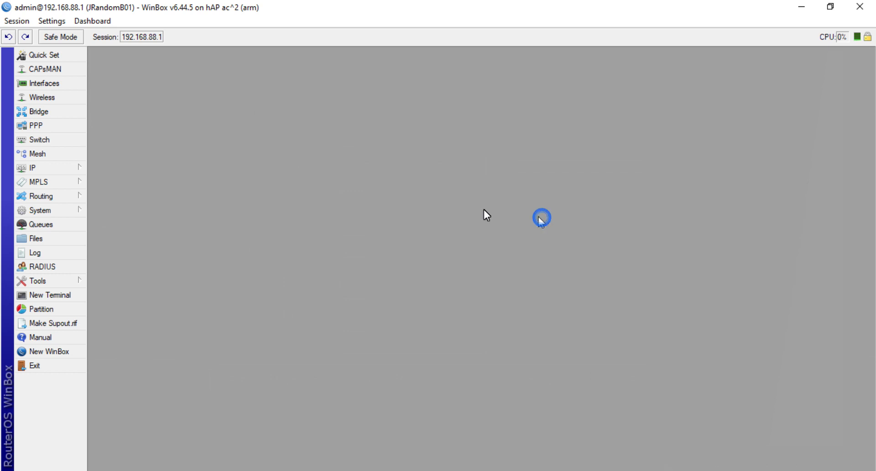
Step: Reboot the router to apply the firmware upgrade
click(45, 209)
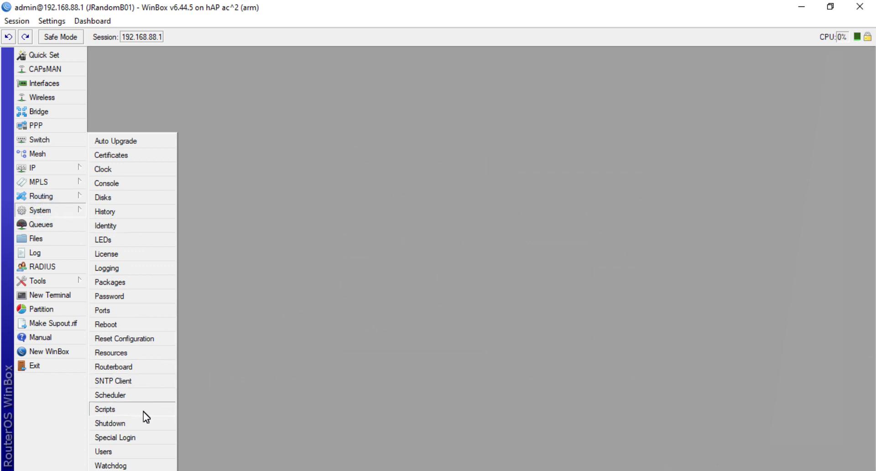
click(151, 325)
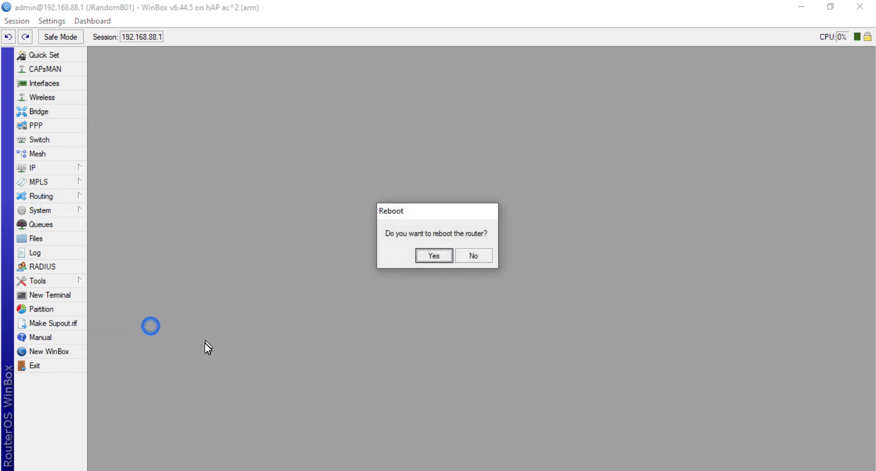
click(434, 255)
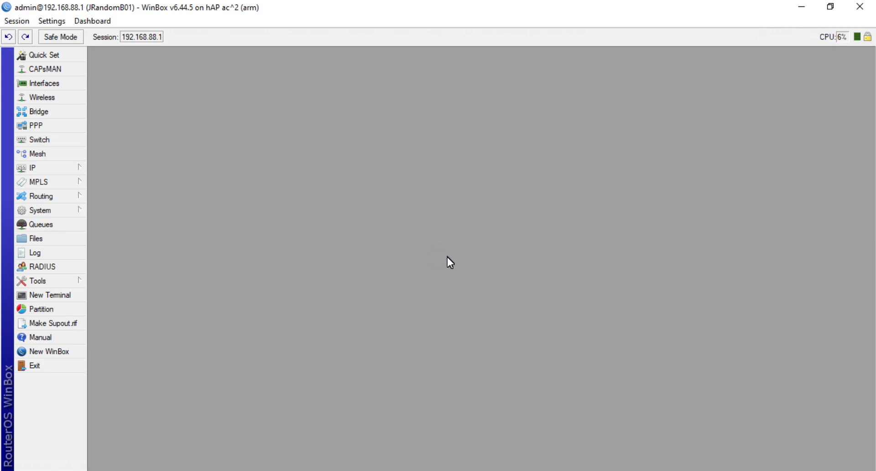
key(alt+Tab)
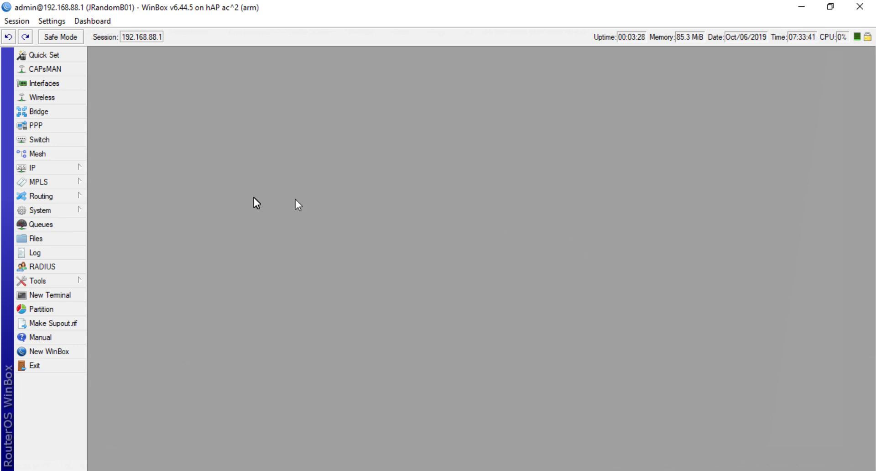
Step: Check the Routerboard's current and upgrade firmware versions, and close its details
click(63, 210)
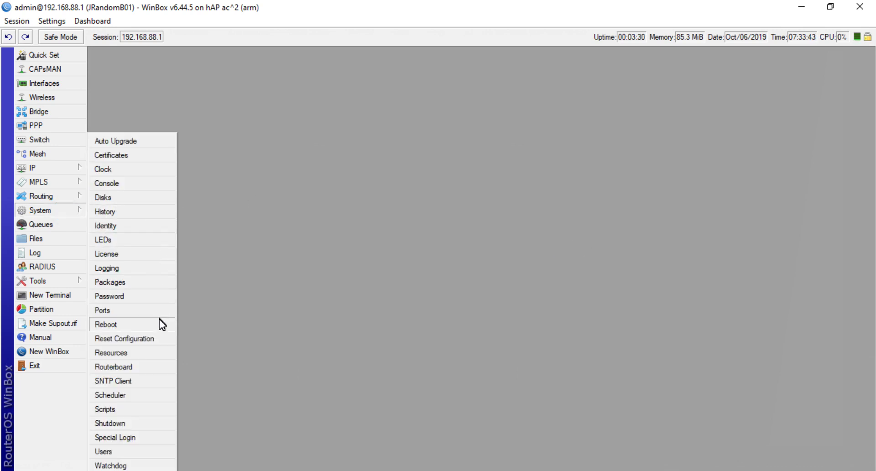
click(114, 367)
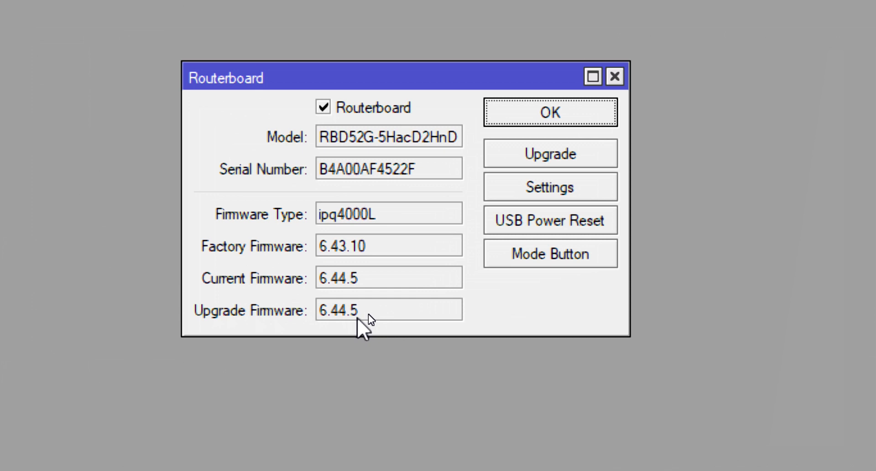
click(551, 111)
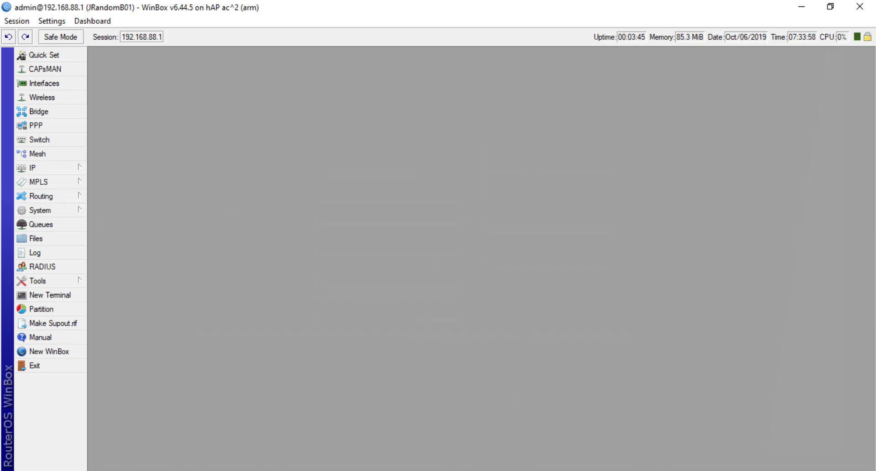
Step: Switch to the PowerPoint outline and review its slides from Reset – No Default Configuration through Update RouterOS
click(520, 470)
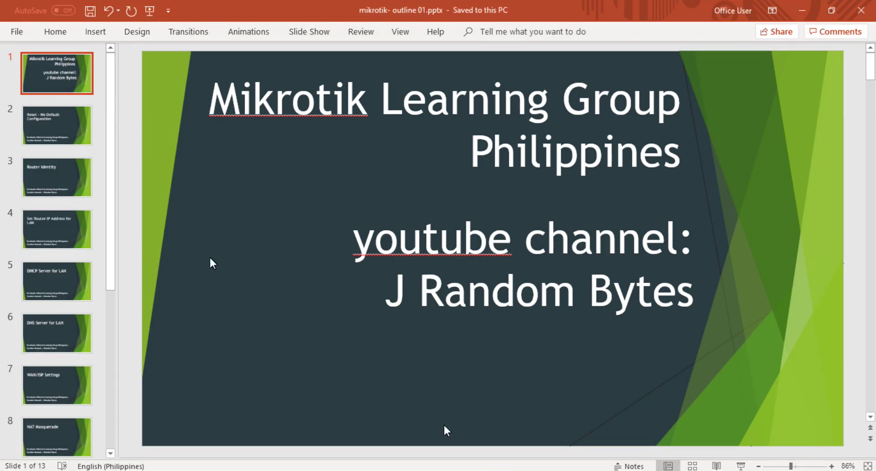
click(62, 128)
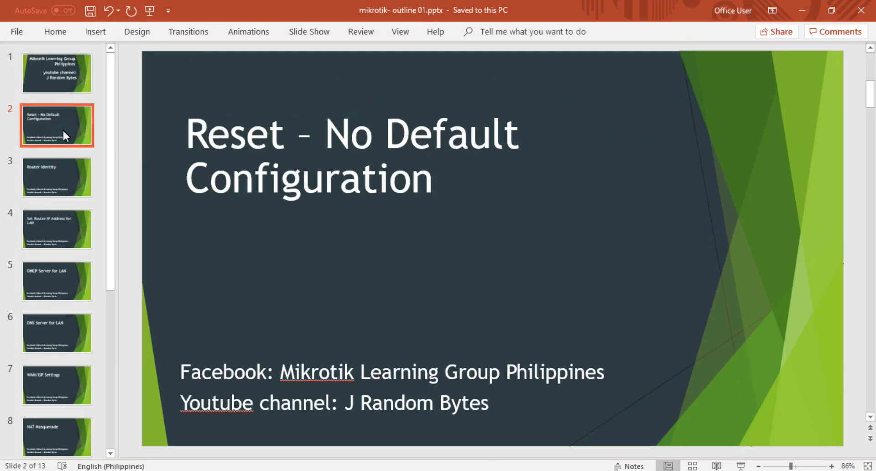
key(Down)
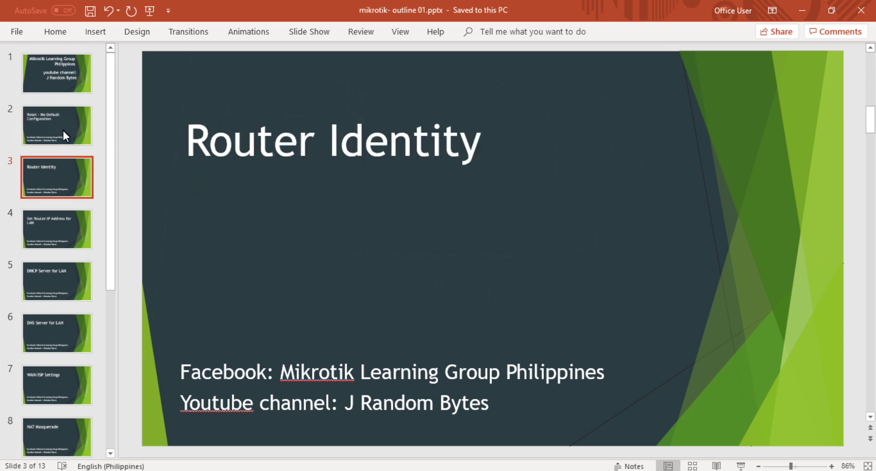
key(Down)
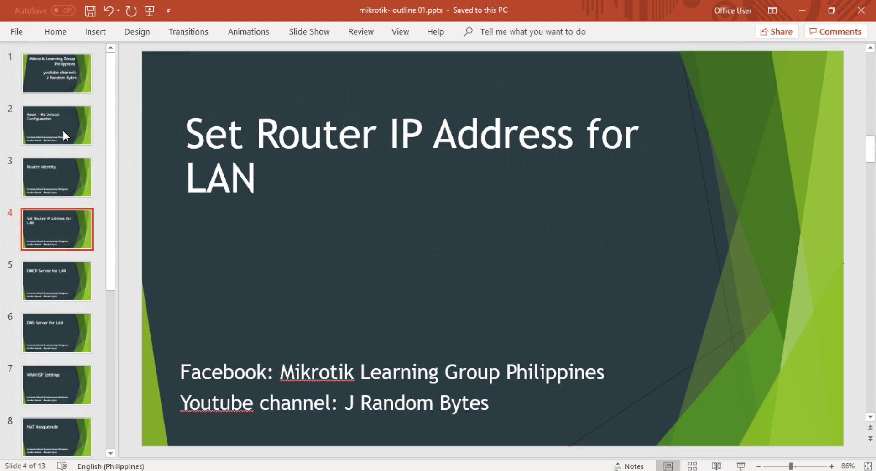
key(Down)
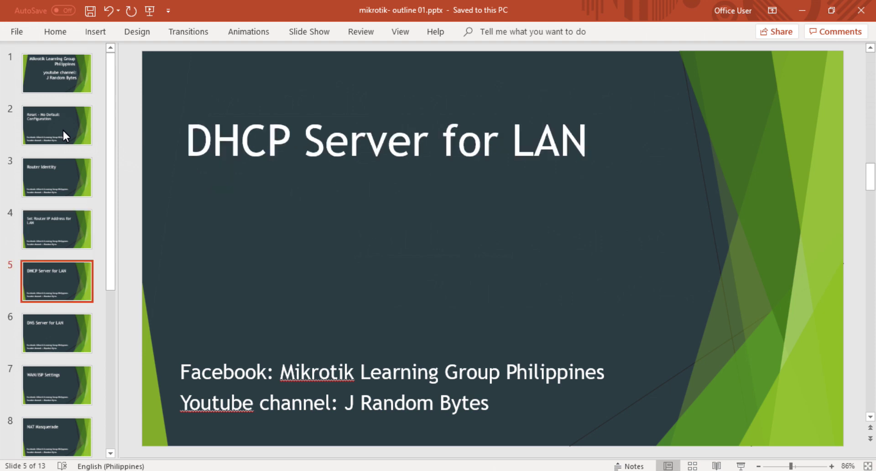
key(Down)
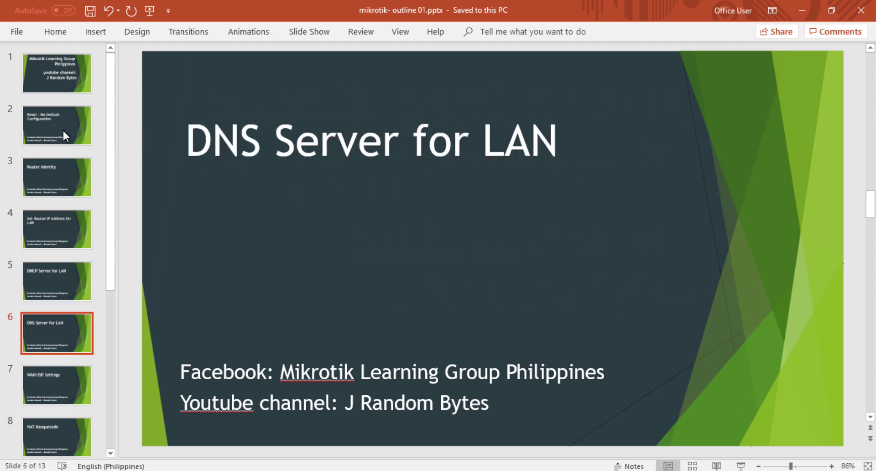
key(Down)
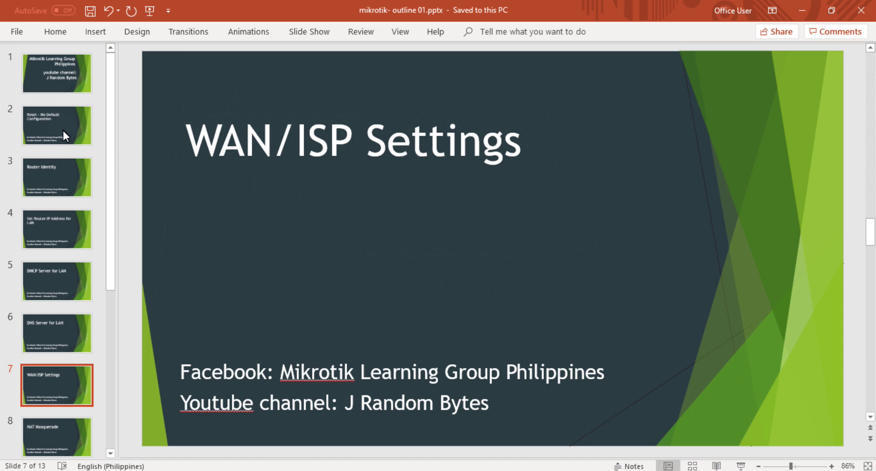
key(Down)
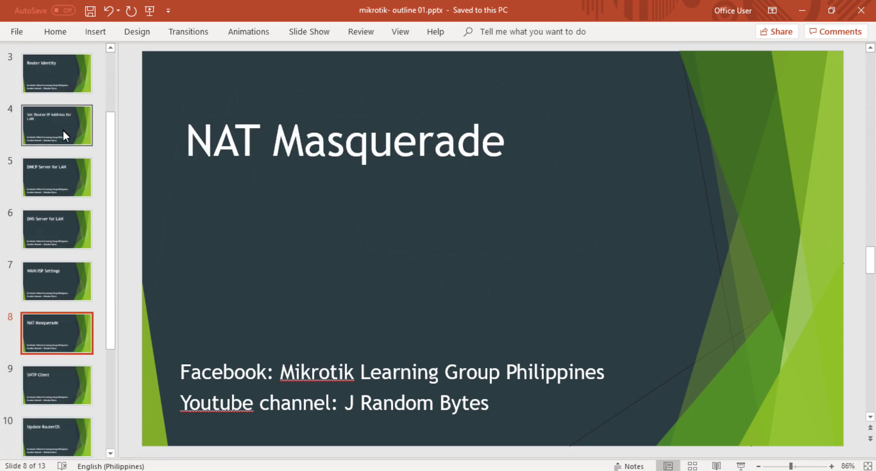
key(Down)
key(Down)
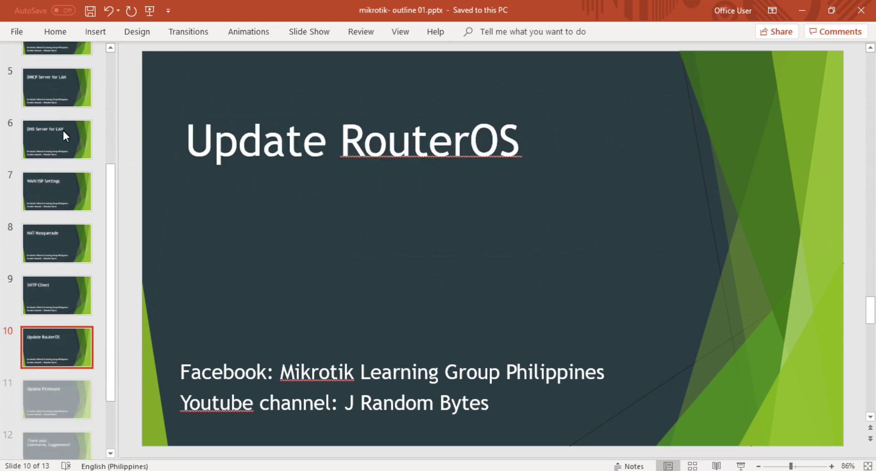